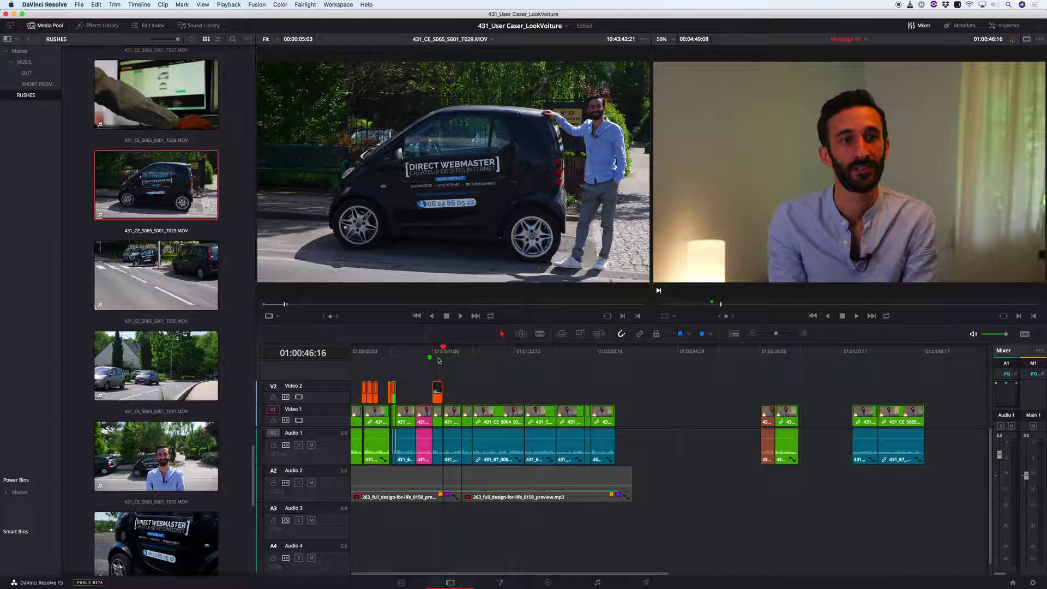
Step: Play the edit from its beginning and review it up to the shot of the man beside the car
key("Home")
key("k")
key("l")
key("k")
key("Down")
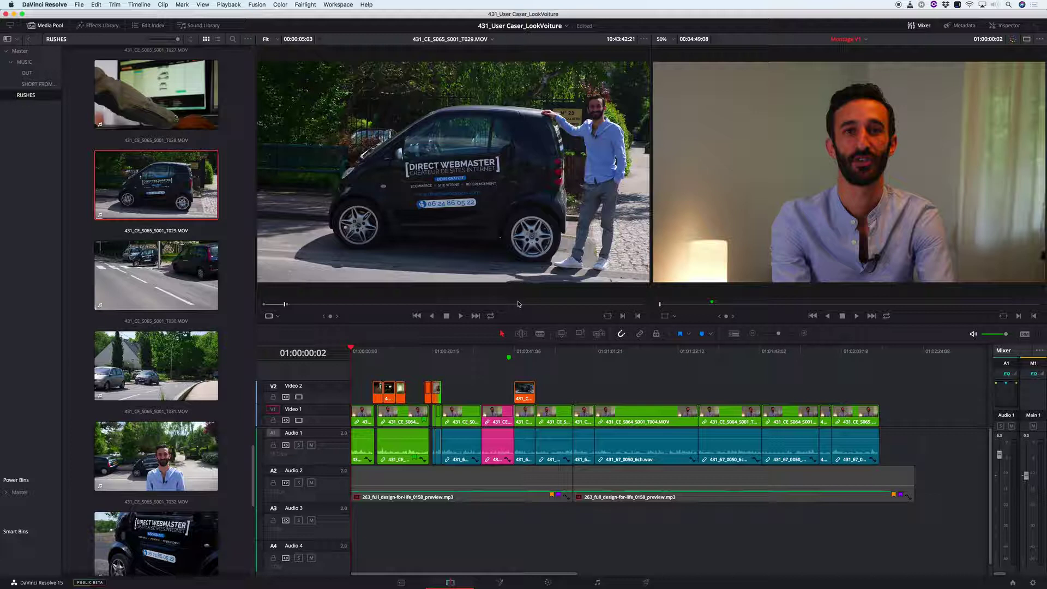
key("l")
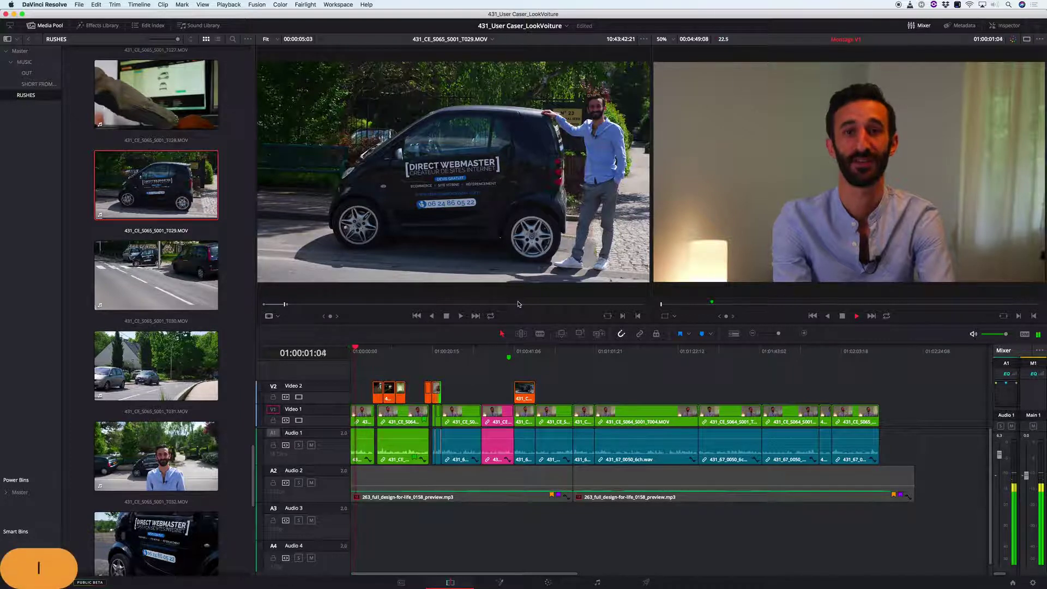
key("Up")
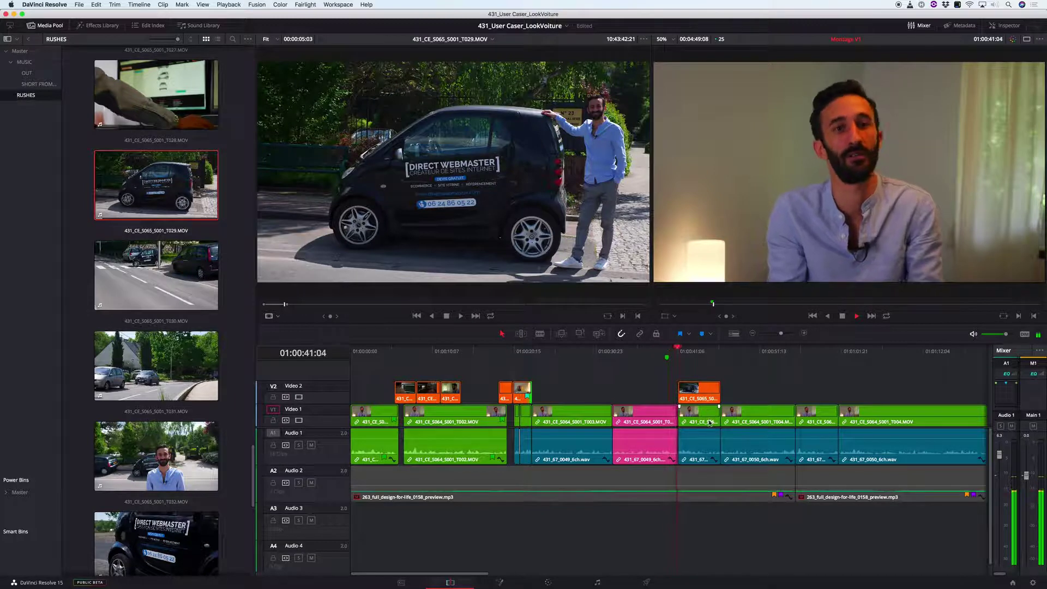
key("k")
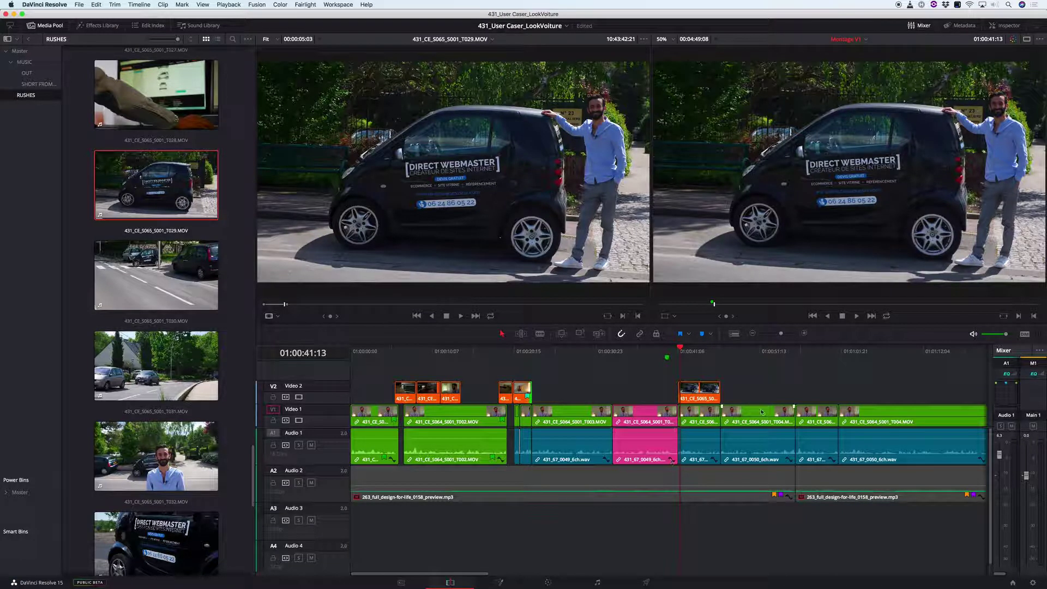
Step: Play the car shot section back and forth to examine where the interview speech under it can be cut
key("ctrl+equal")
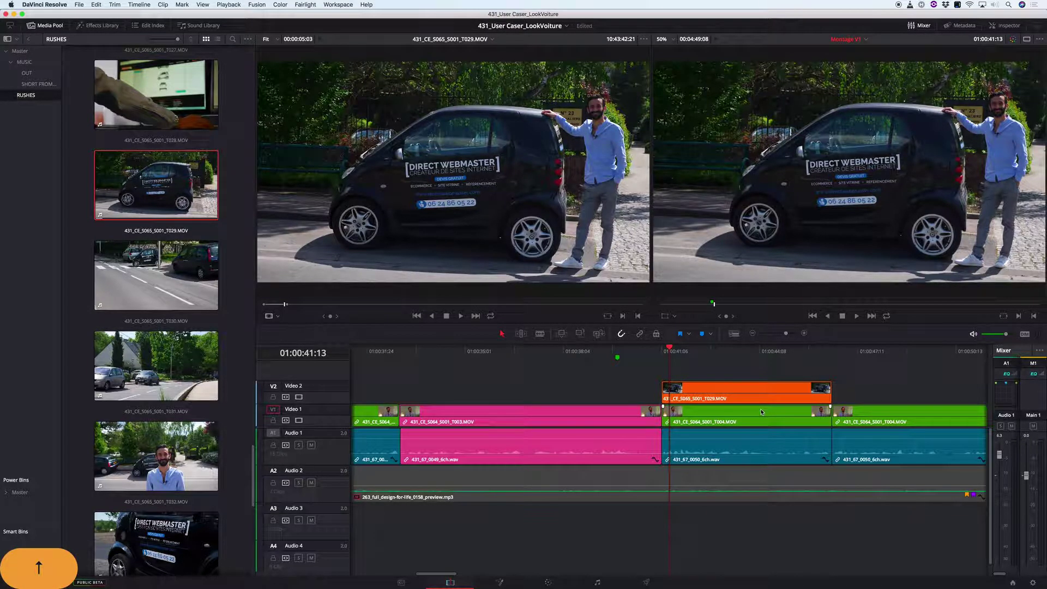
key("j")
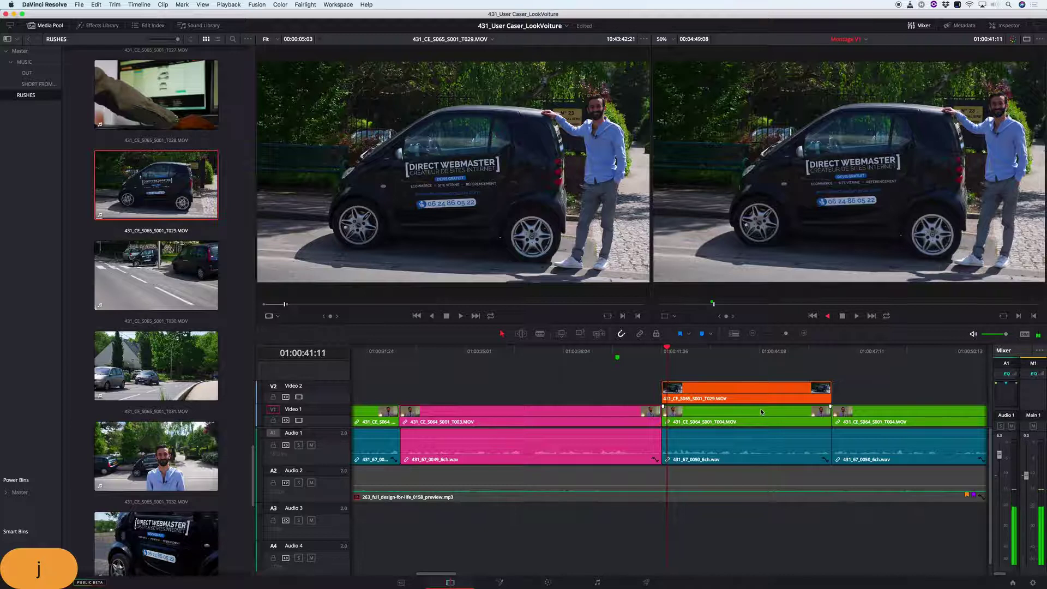
key("k")
key("l")
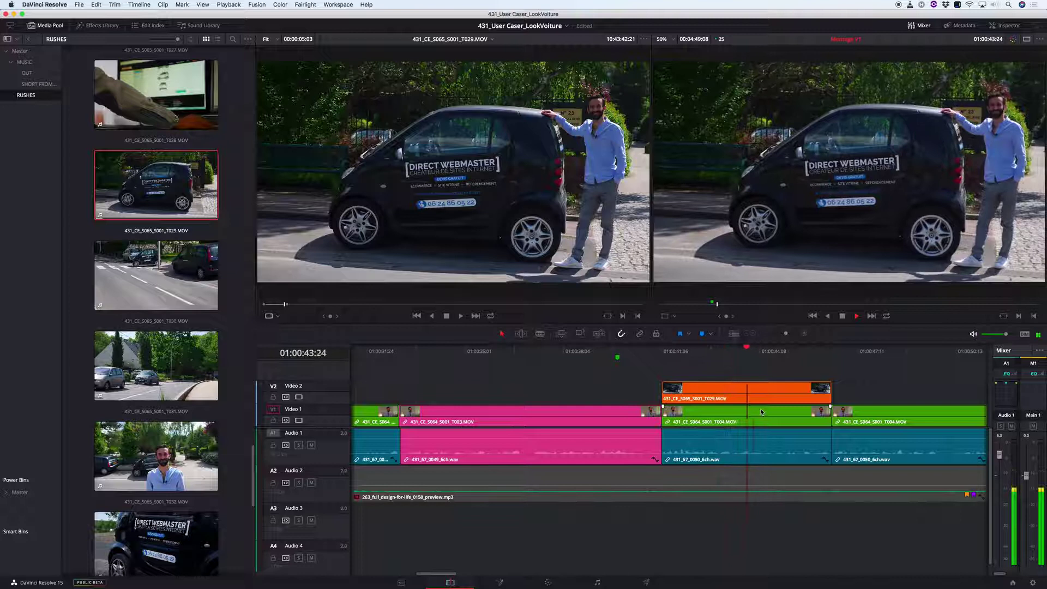
key("k")
key("l")
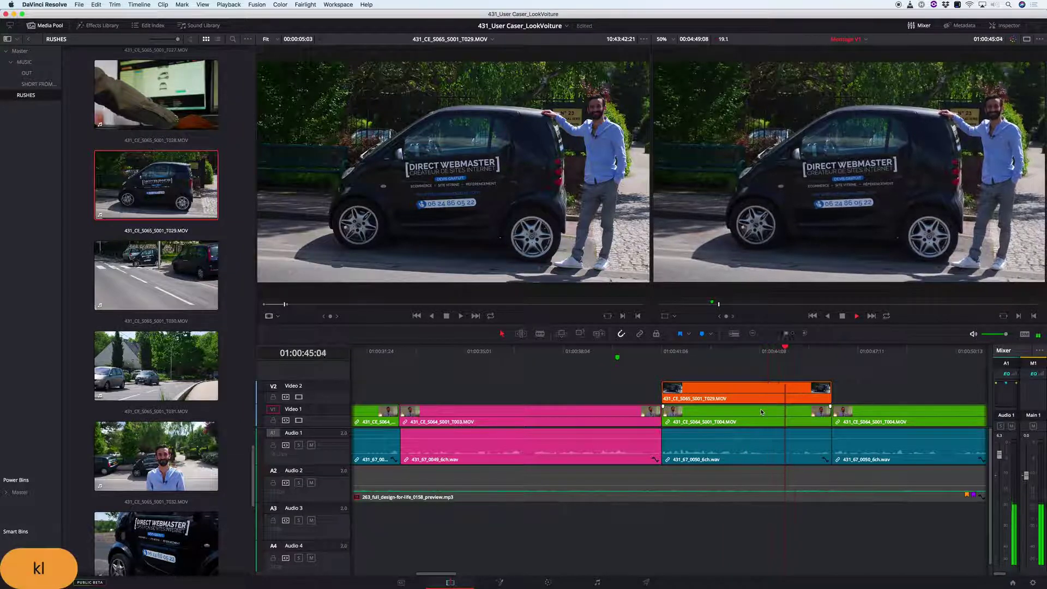
key("j")
key("j")
key("j")
key("k")
key("l")
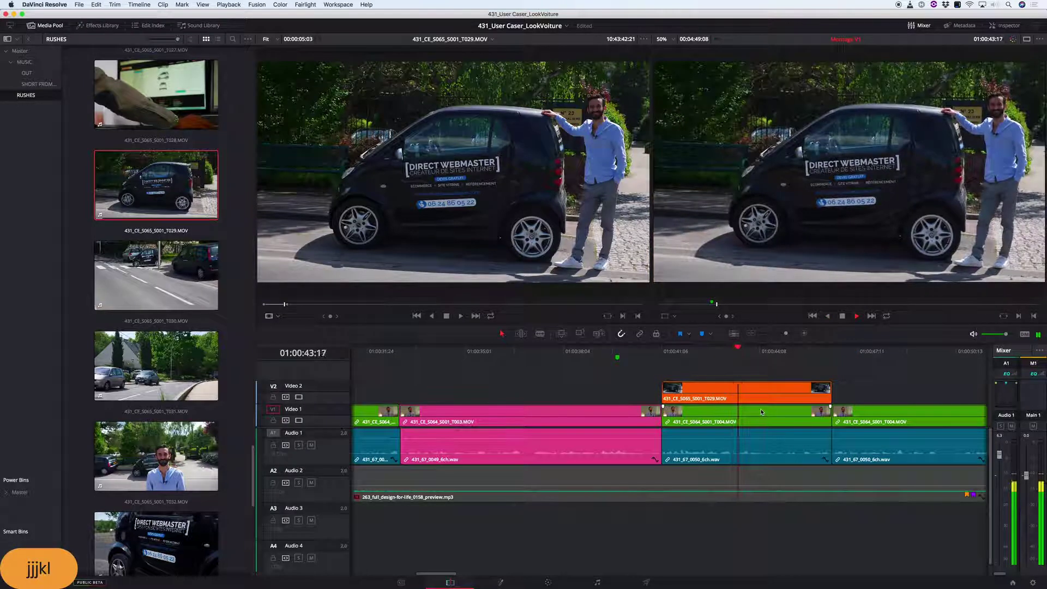
Step: Mark the range from 01:00:44:10 to the end of the car shot and ripple delete it
key("i")
key("l")
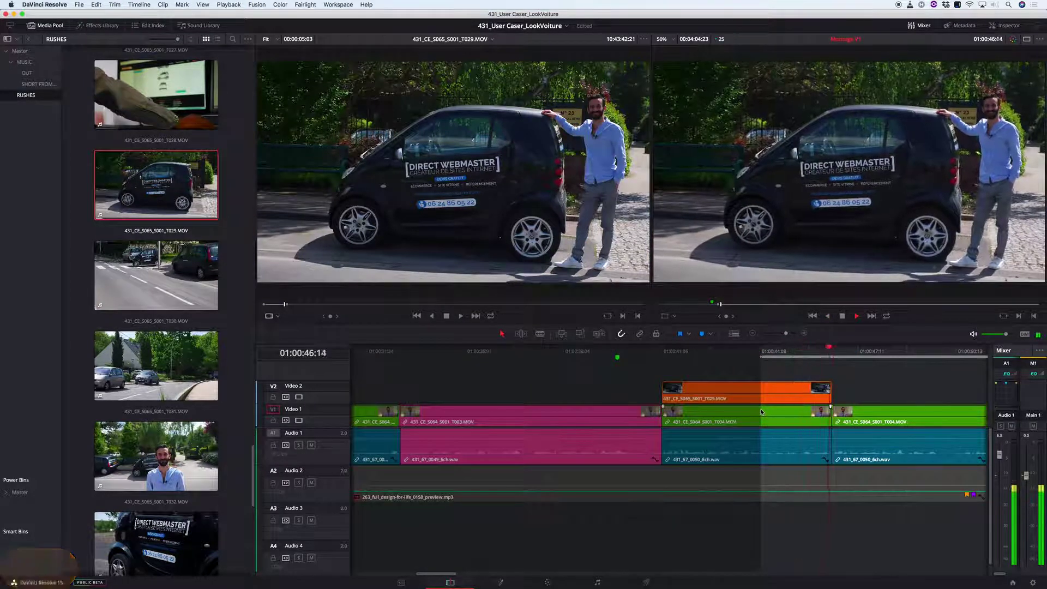
key("k")
key("o")
key("BackSpace")
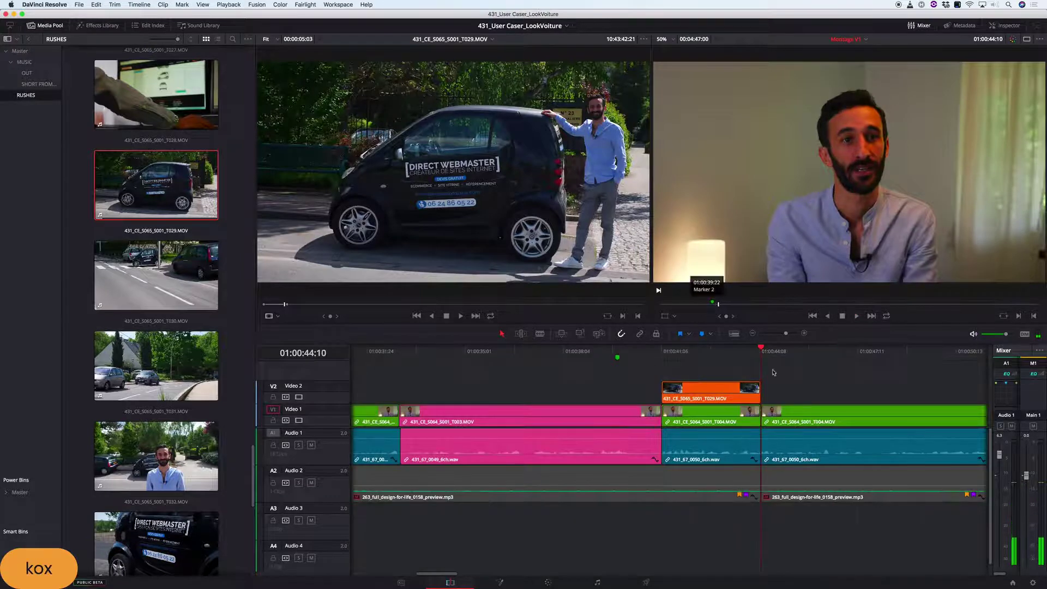
Step: Extend the end of the Video 2 car clip about one second past the new cut and play it back
left_click_drag(759, 391, 789, 393)
left_click(698, 351)
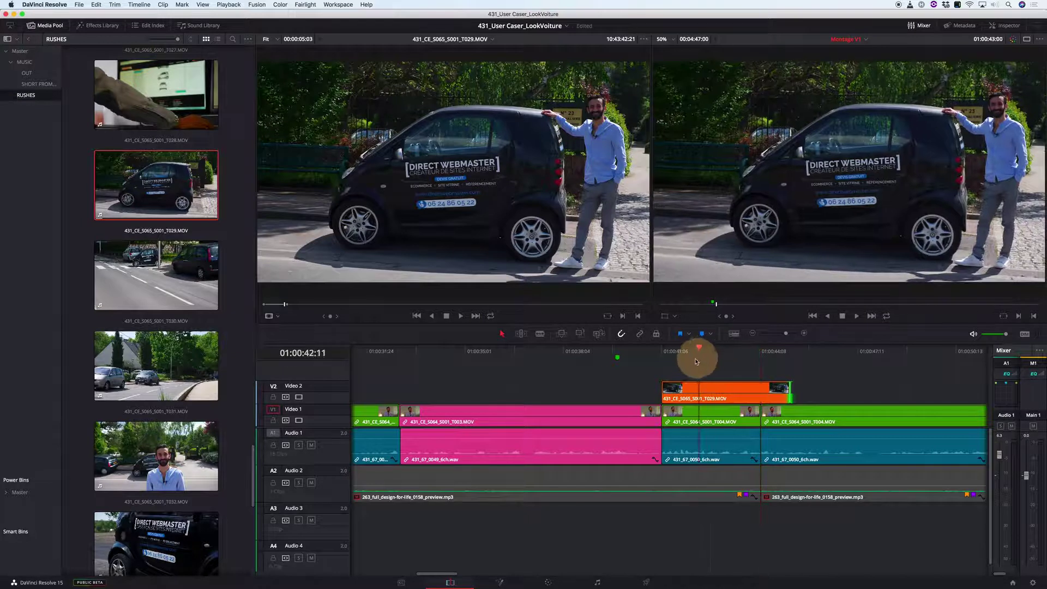
key("k")
key("l")
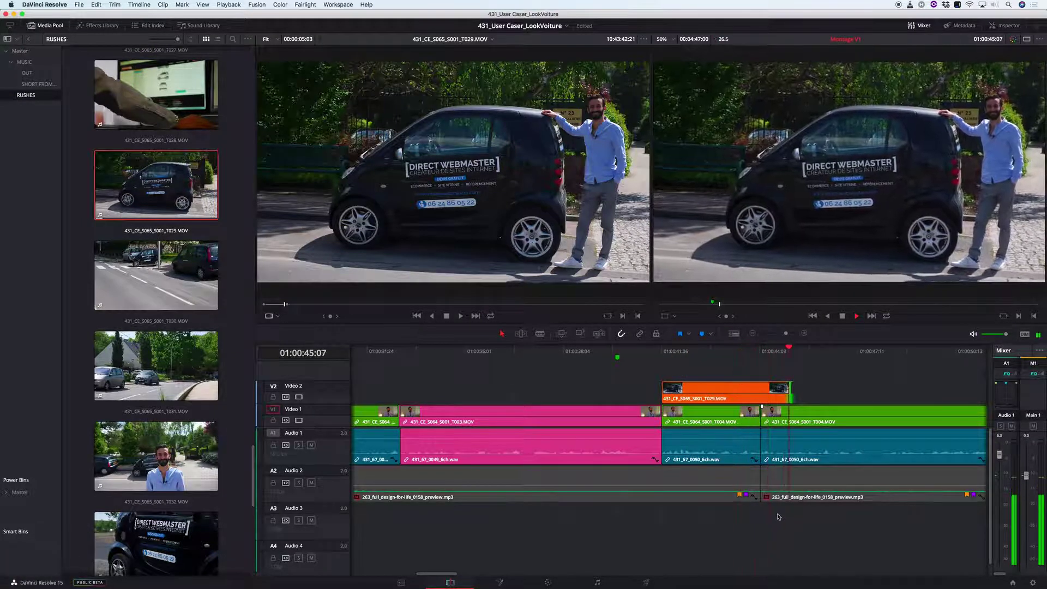
Step: Play on through the interview and mark an In point at 01:01:16:20
key("k")
key("l")
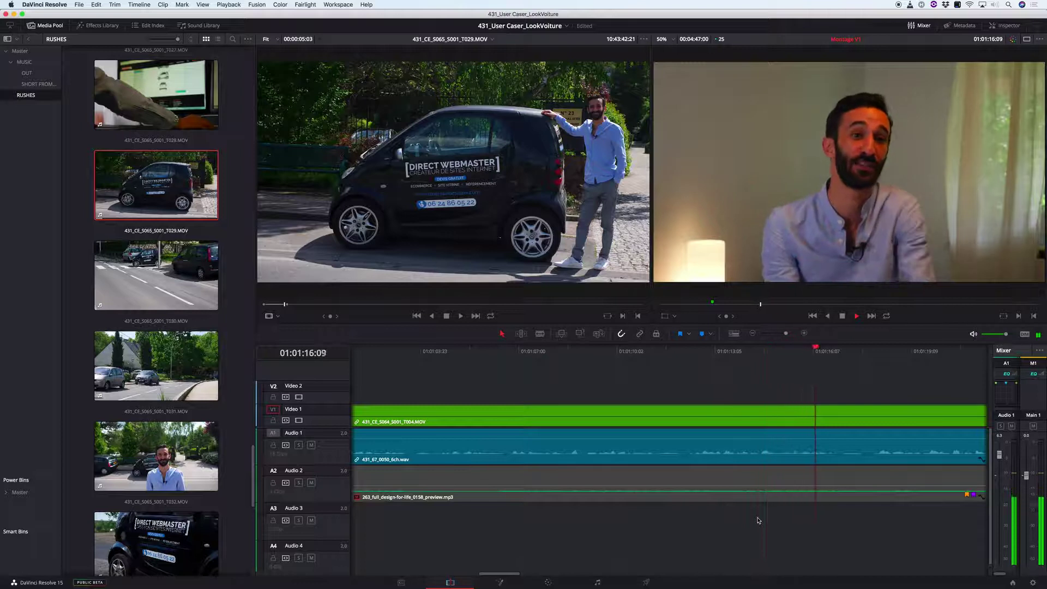
key("k")
key("Left")
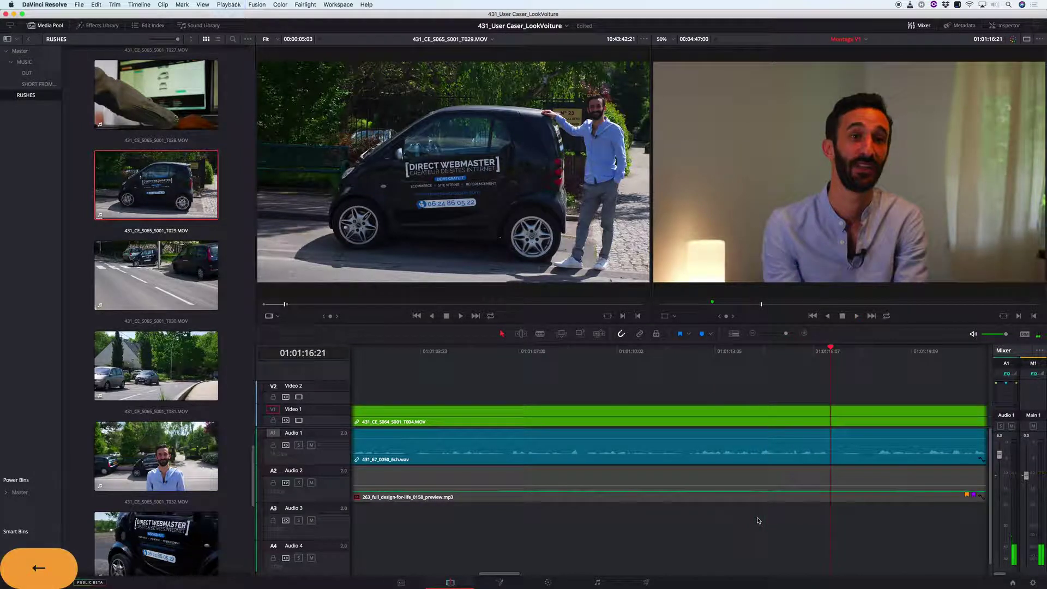
scroll(758, 520, "down", 2)
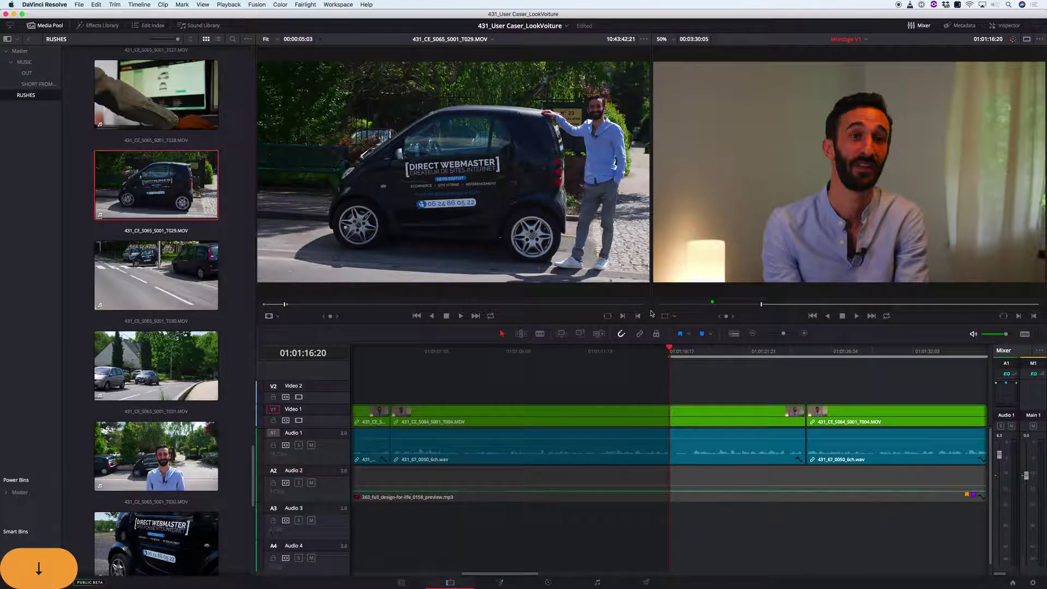
Step: Mark the Out point at the end of the clip, at 01:01:25:12, and ripple delete the marked range
key("l")
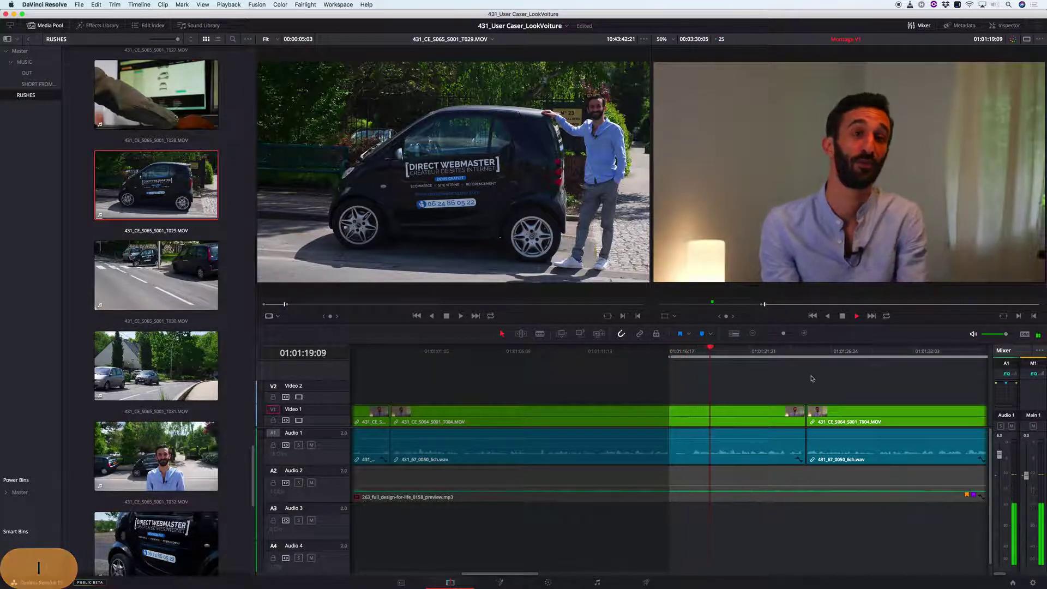
key("k")
key("Up")
key("l")
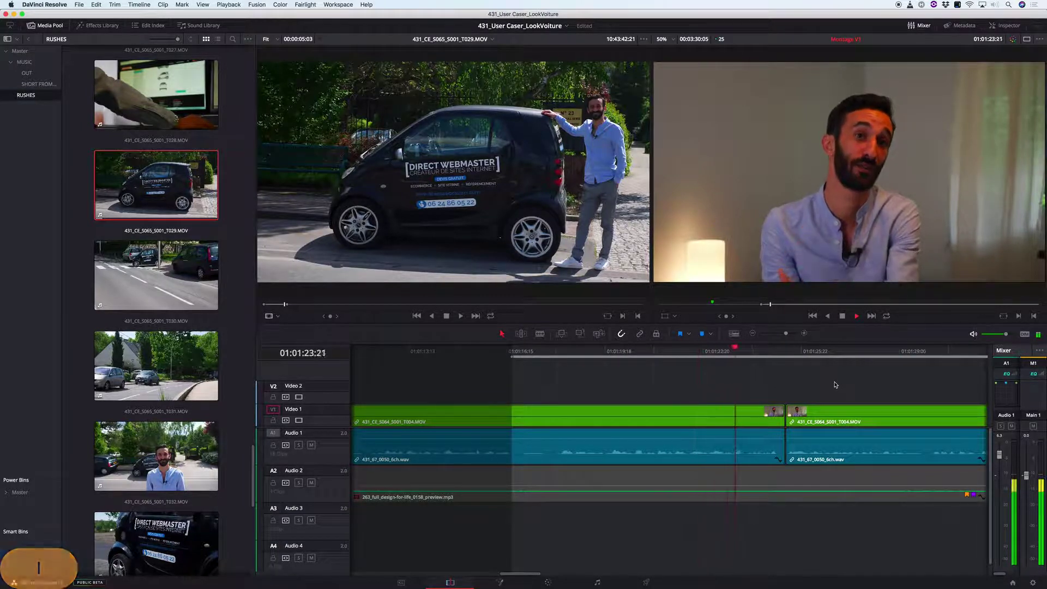
key("Up")
key("k")
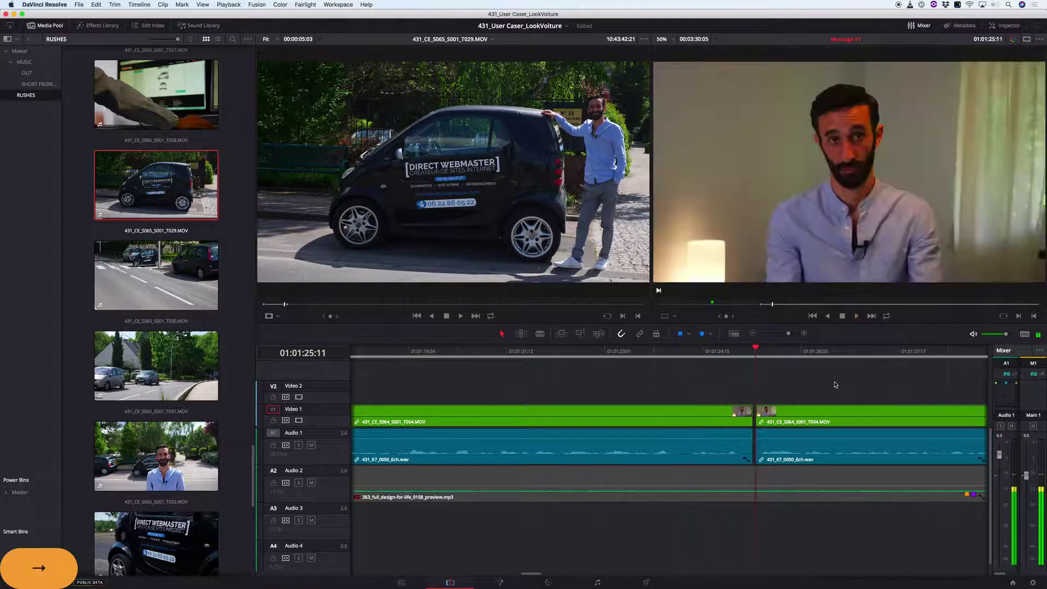
key("o")
key("Down")
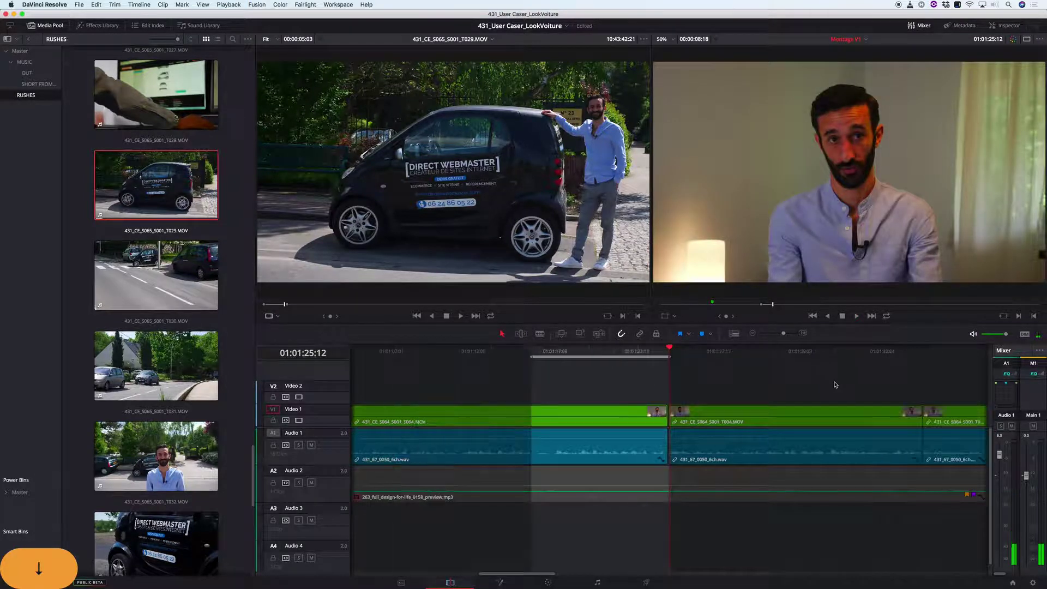
key("x")
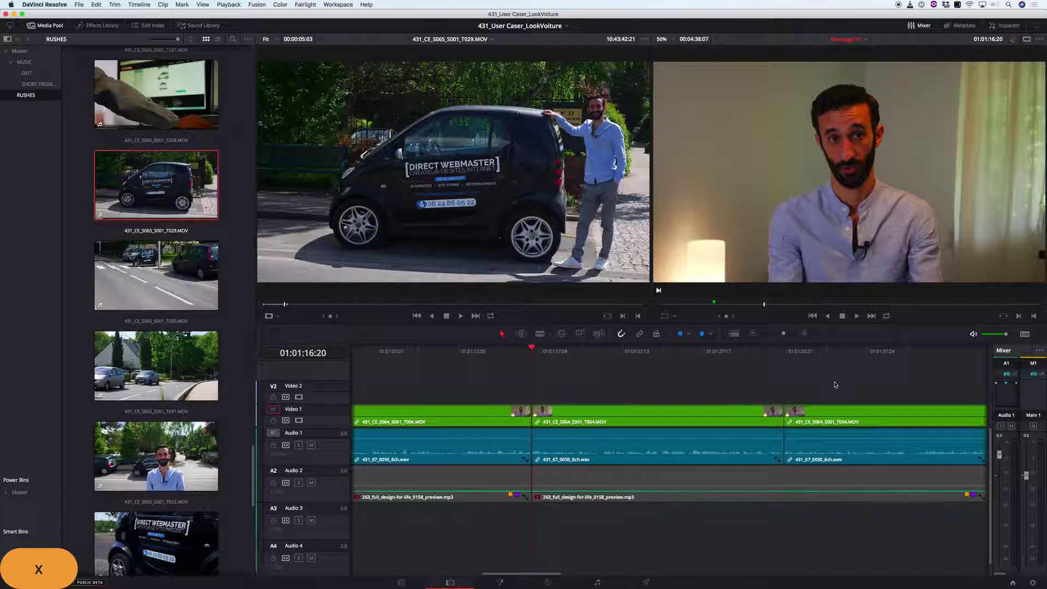
Step: Play the interview from about 01:00:58 through the new cut at 01:01:16:20 to review it
key("Up")
key("Down")
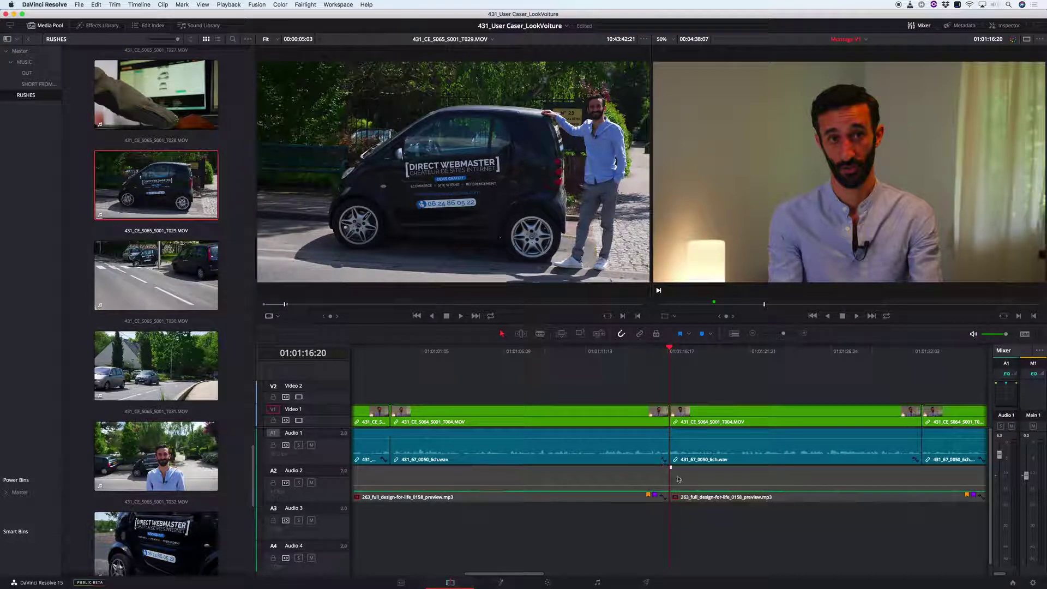
left_click(388, 353)
key("l")
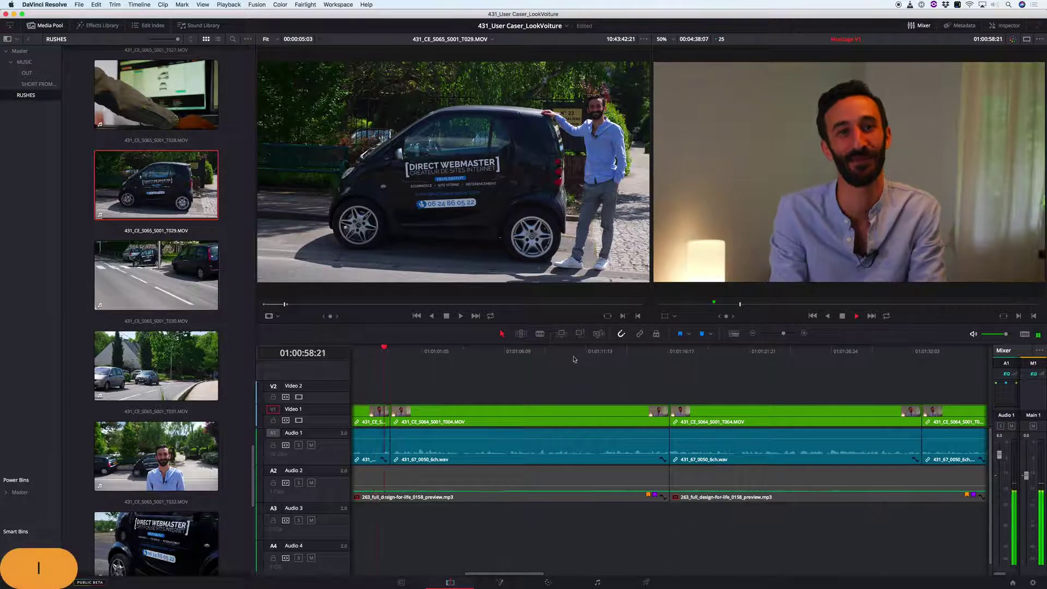
key("k")
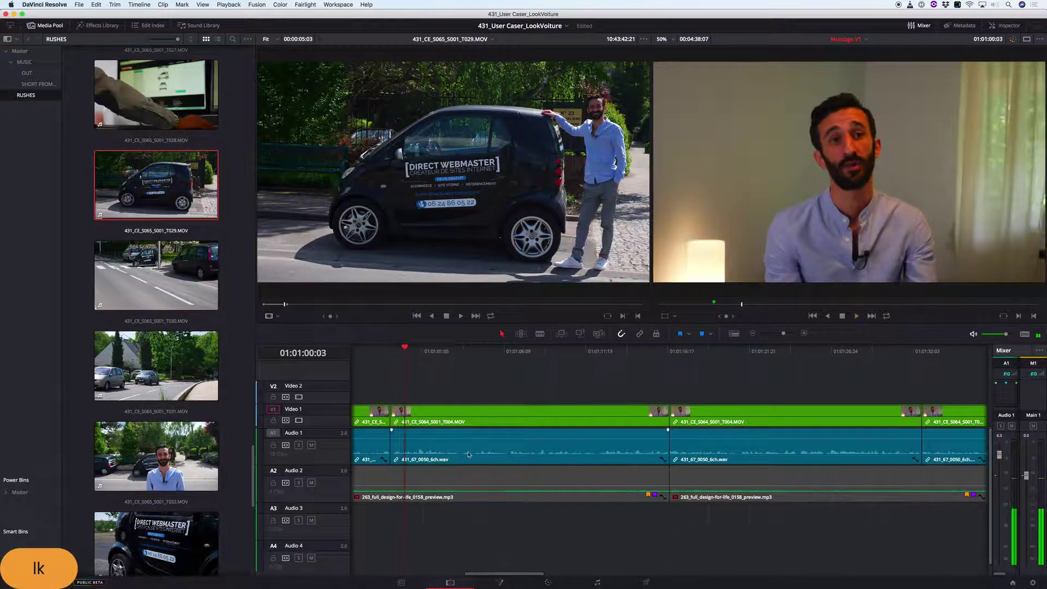
key("l")
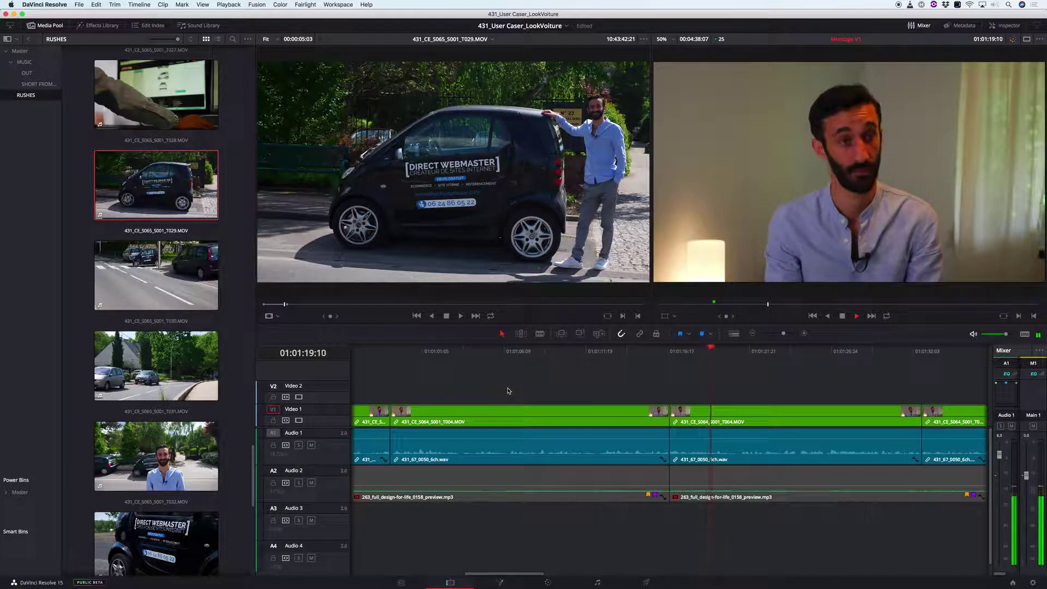
Step: Ripple delete a short range of about 16 frames at the start of the clip following the 01:01:16:20 cut
key("space")
key("super+equal")
key("Up")
key("q")
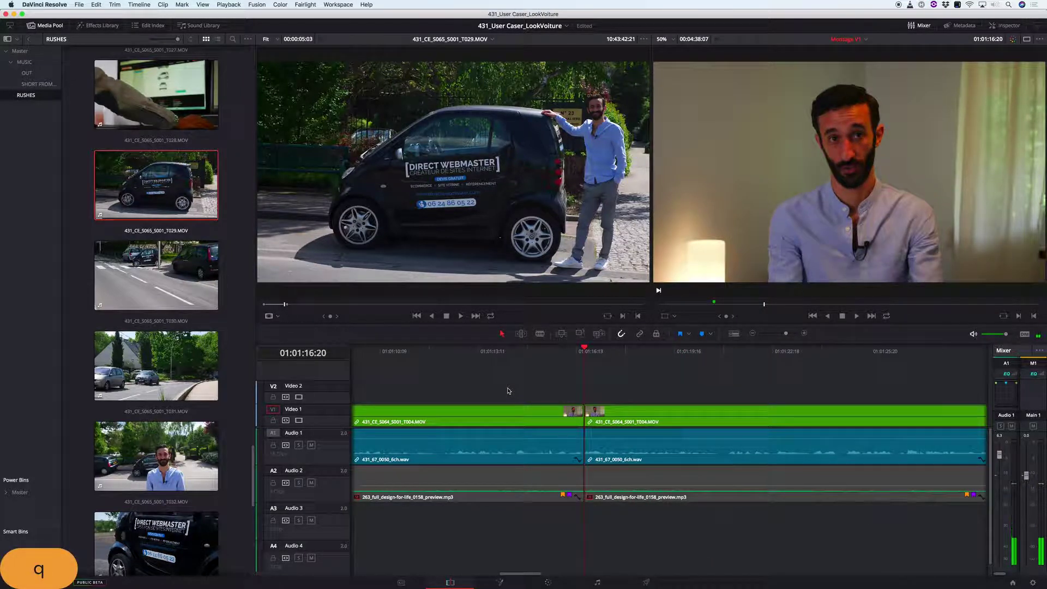
key("k+l")
key("Left")
key("o")
key("x")
Step: Play back the tightened cut at 01:01:16:20 to check how the two interview clips join
key("k")
key("l")
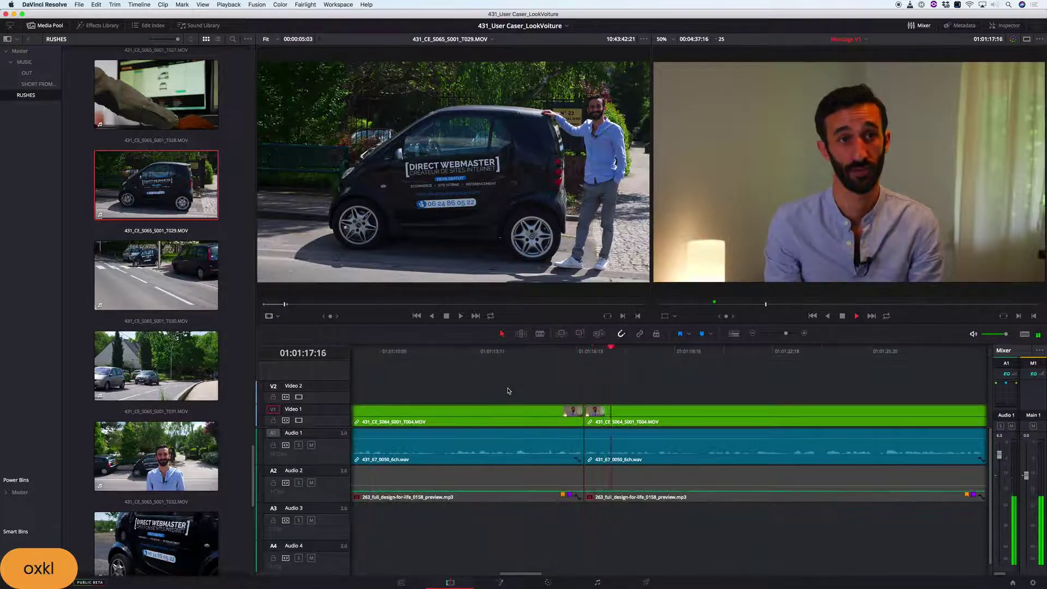
key("k")
key("q")
key("l")
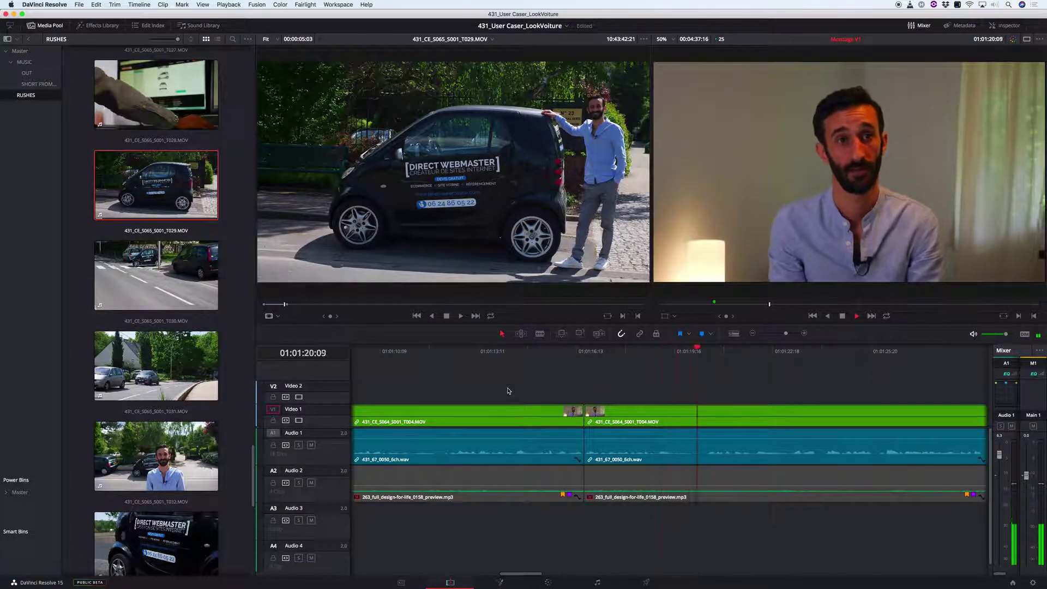
Step: Mark the range from 01:01:39:24 to the end of the interview clip at 01:01:46:11 and ripple delete it
key("Down")
key("Down")
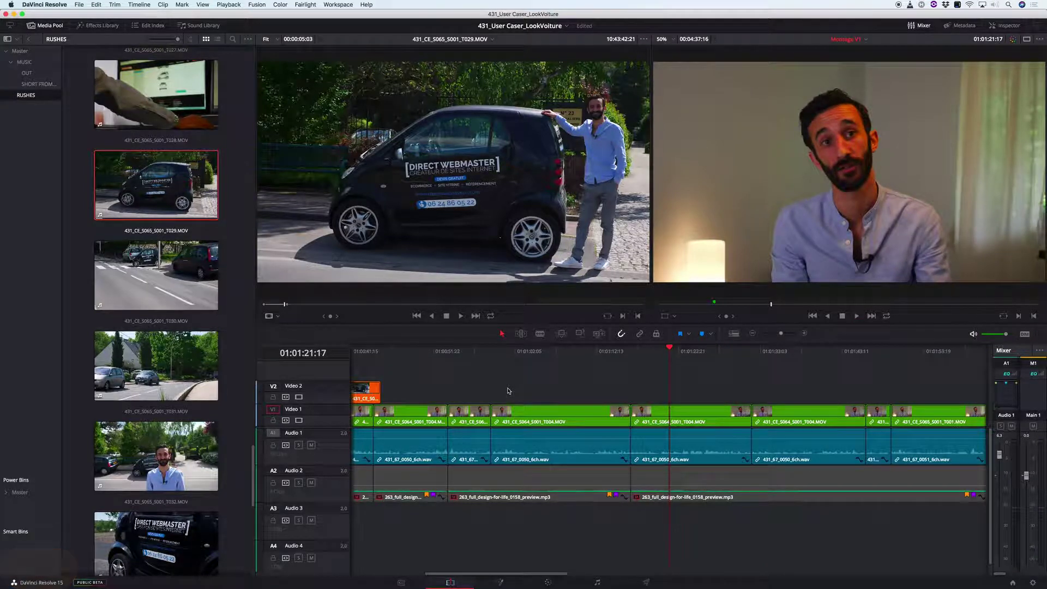
key("l")
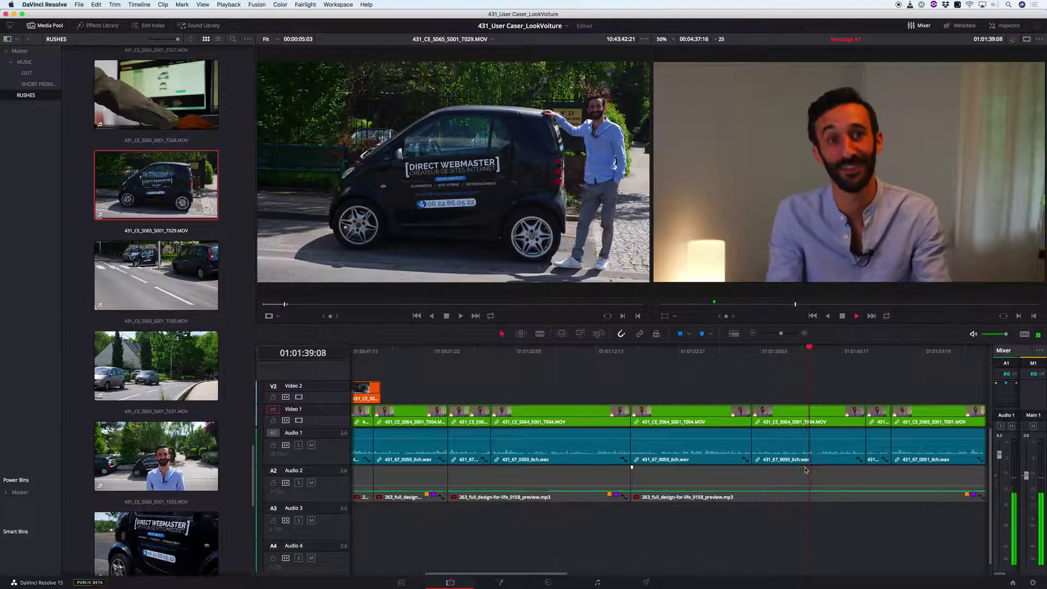
key("k")
key("i")
key("l")
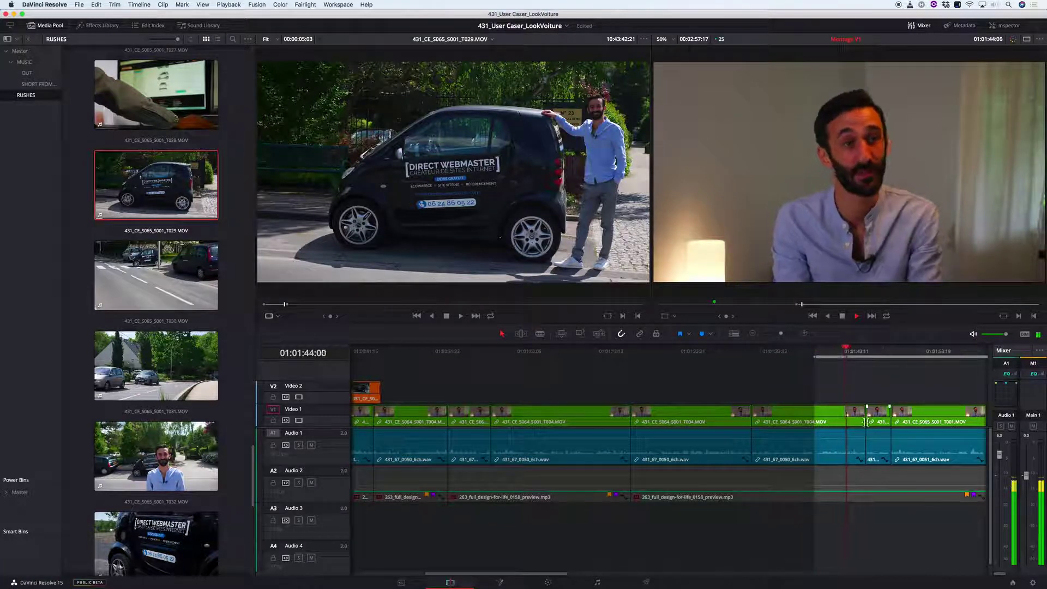
key("k")
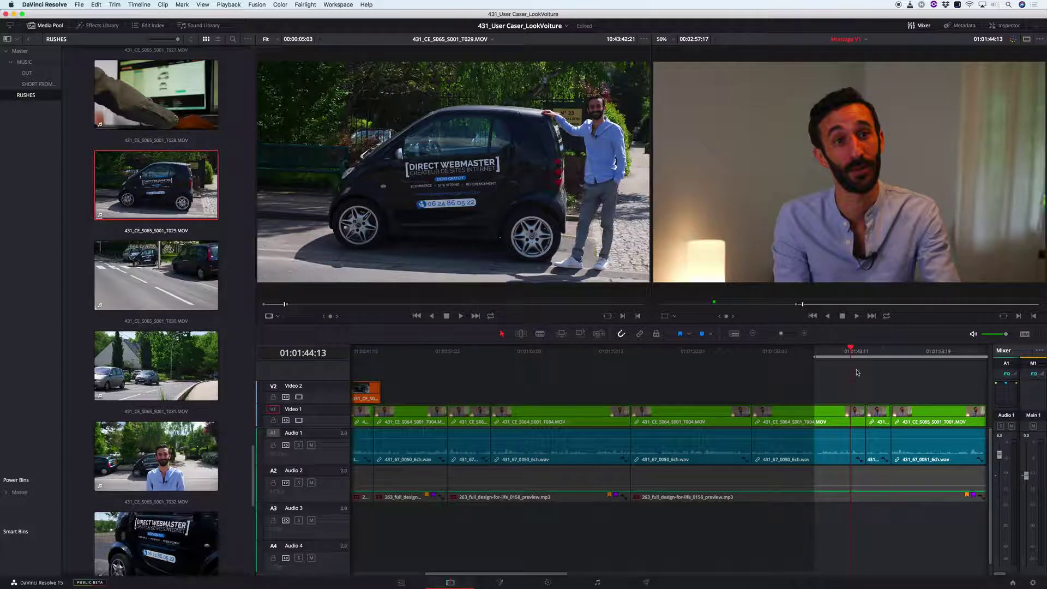
left_click_drag(853, 351, 867, 358)
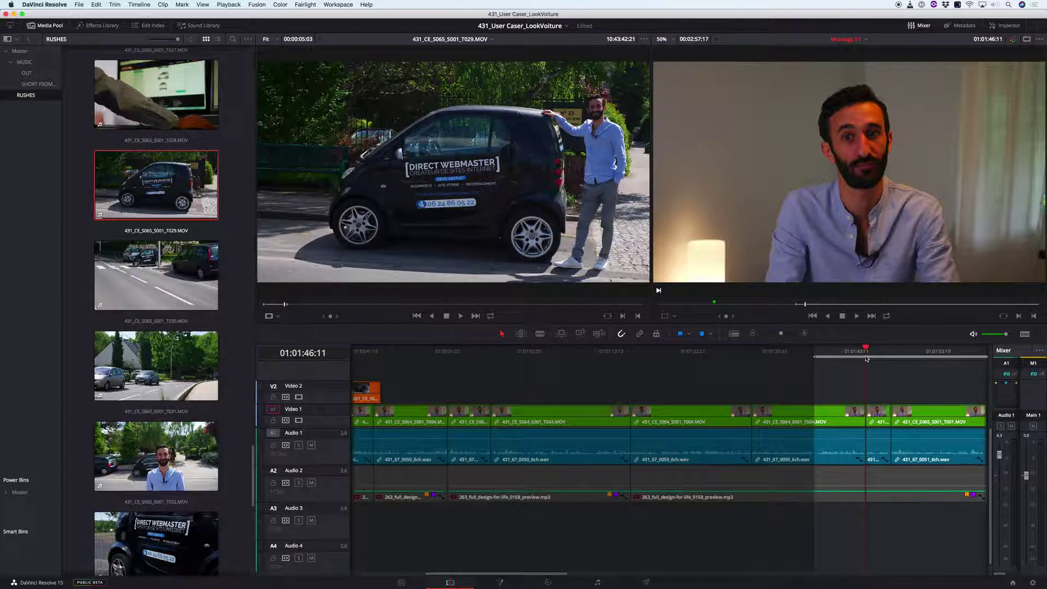
key("o")
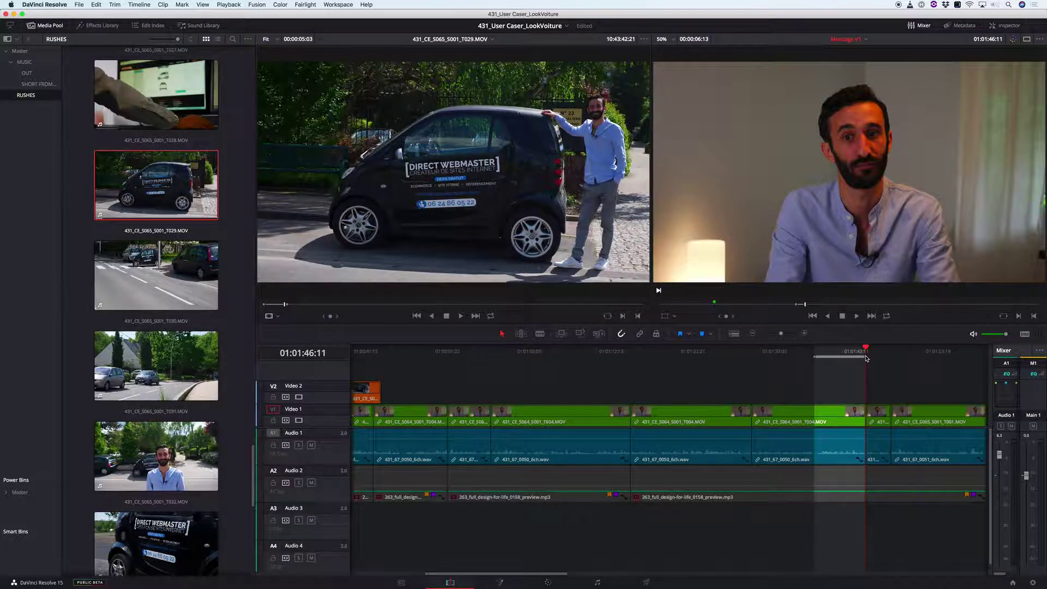
key("BackSpace")
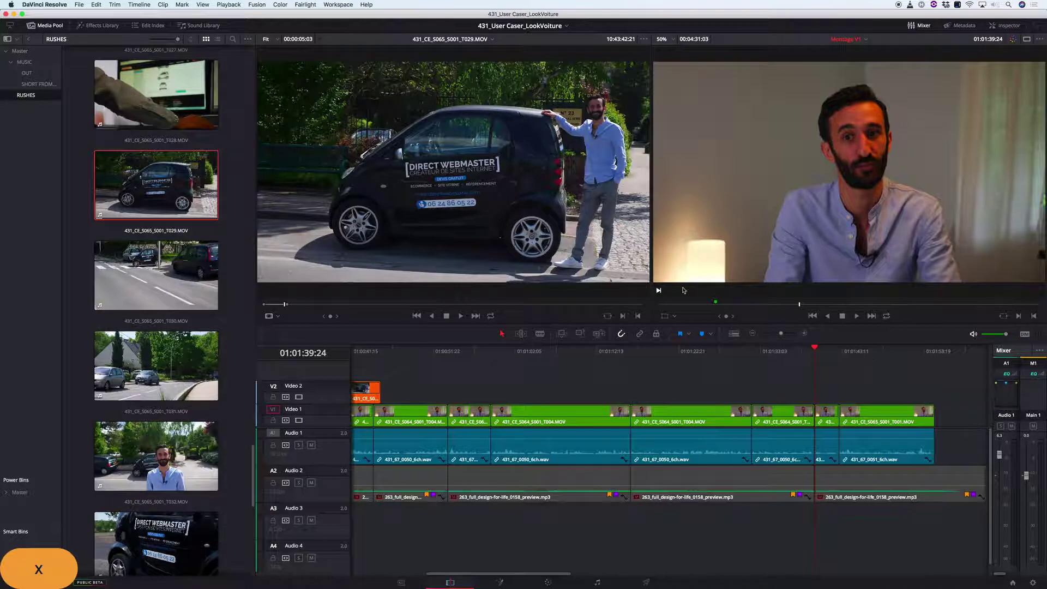
Step: Play the interview from about 01:01:26:12 to 01:01:44:01 to review the cuts before the final clip
left_click(701, 353)
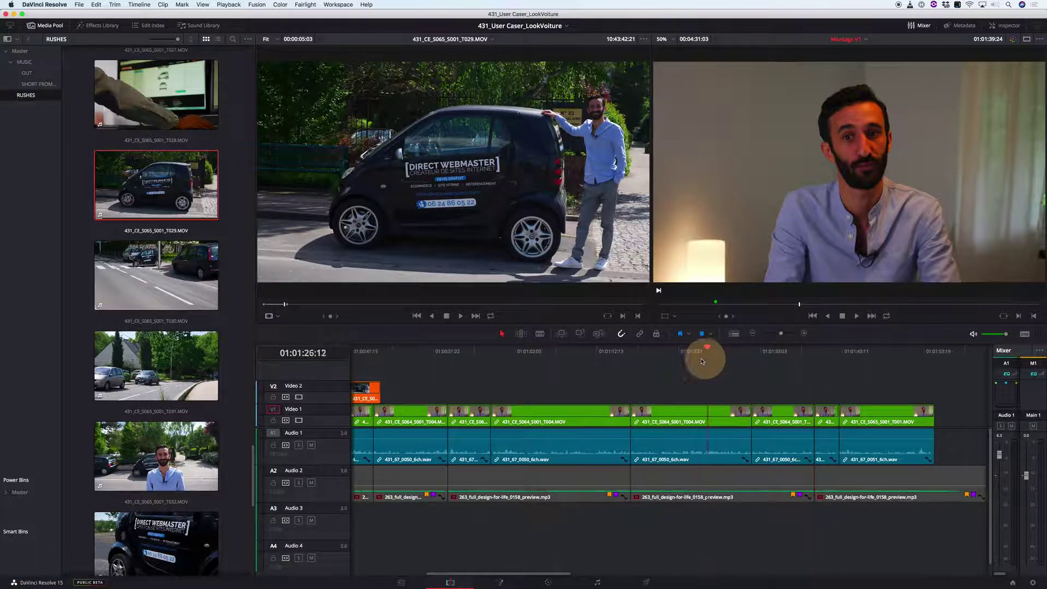
key("k")
key("l")
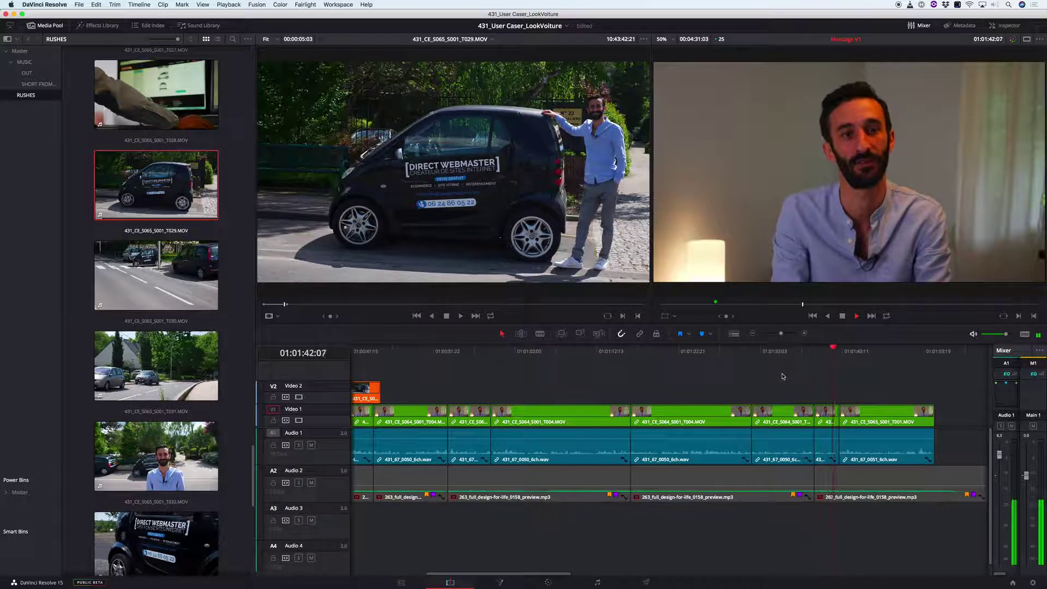
key("k")
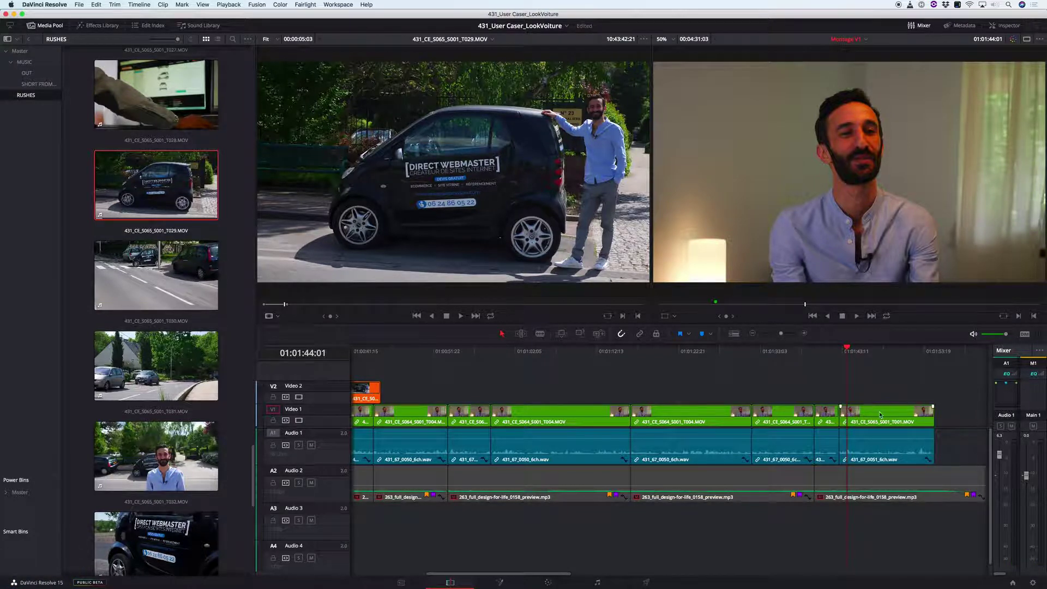
Step: Park the playhead at 01:00:59:05 and load the Derushage Illustre_1 timeline in the source viewer
left_click_drag(537, 353, 492, 357)
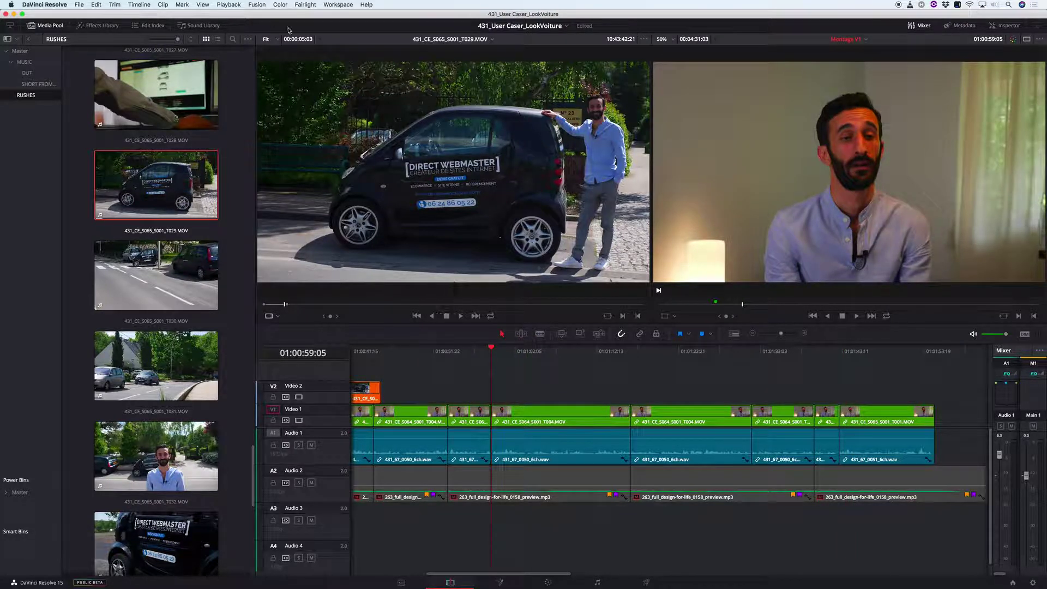
left_click(480, 39)
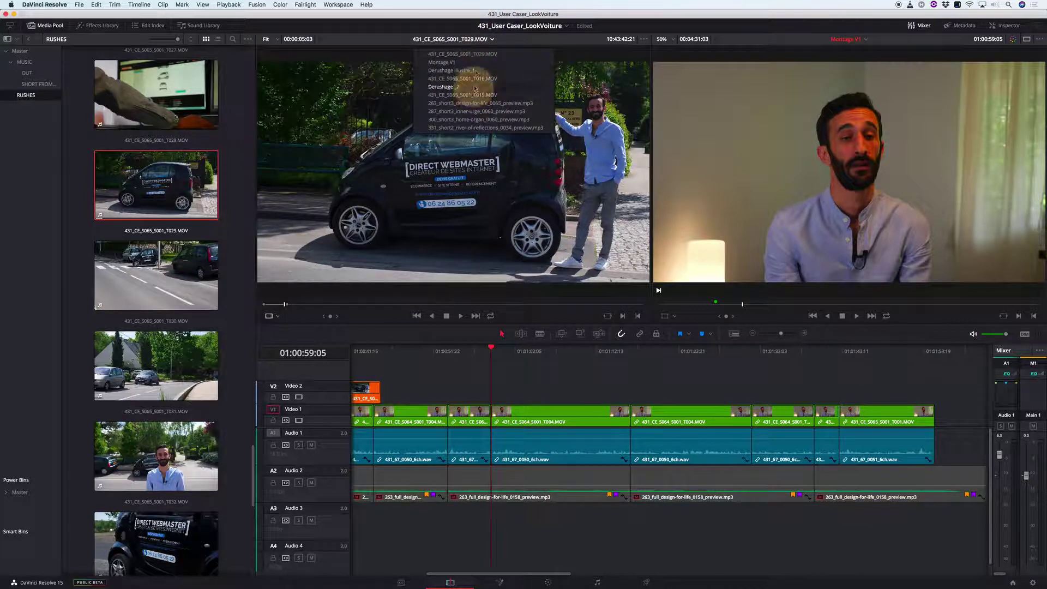
left_click(476, 69)
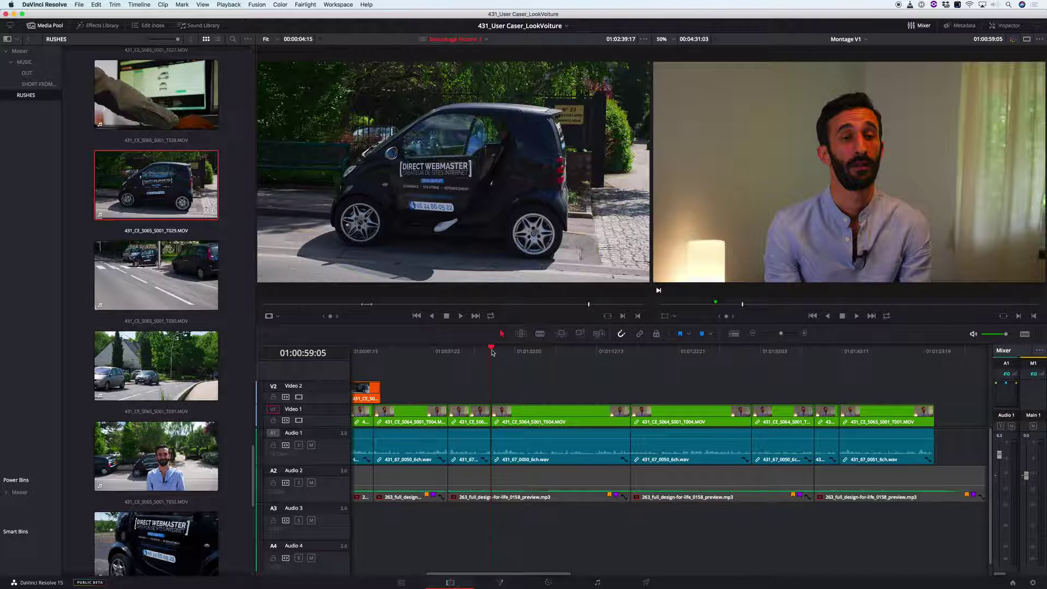
Step: Play the interview from 01:00:59:05 to 01:01:08:21, and replay the join leading into that clip
key("l")
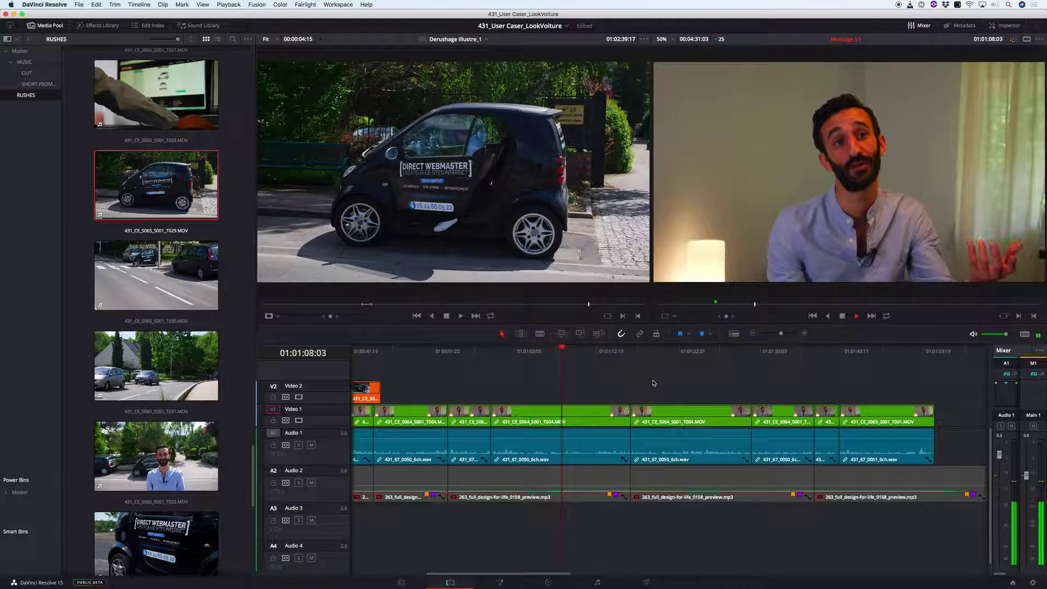
key("k")
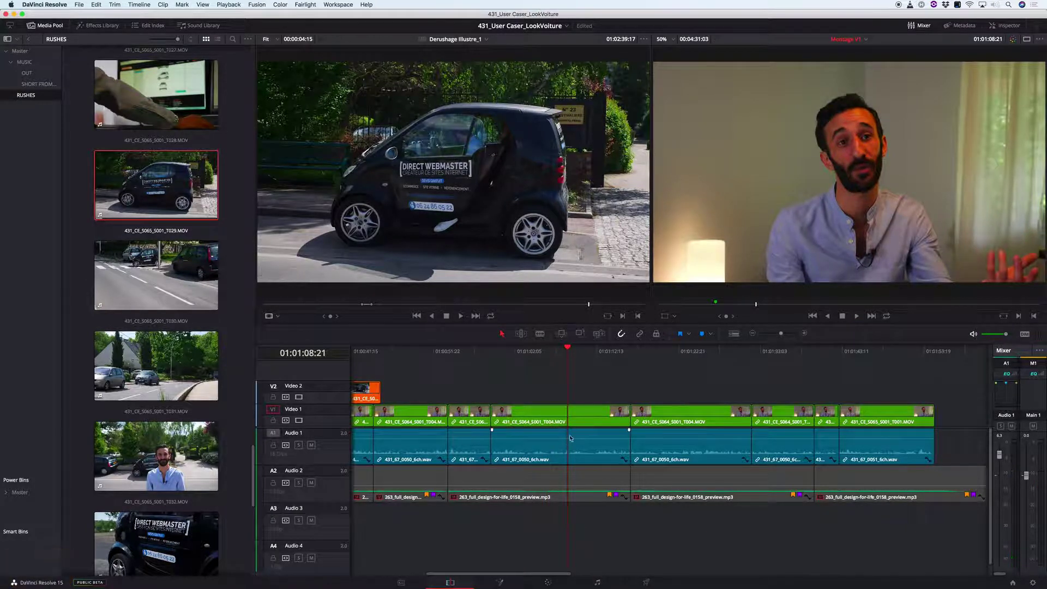
left_click(470, 351)
key("k")
key("l")
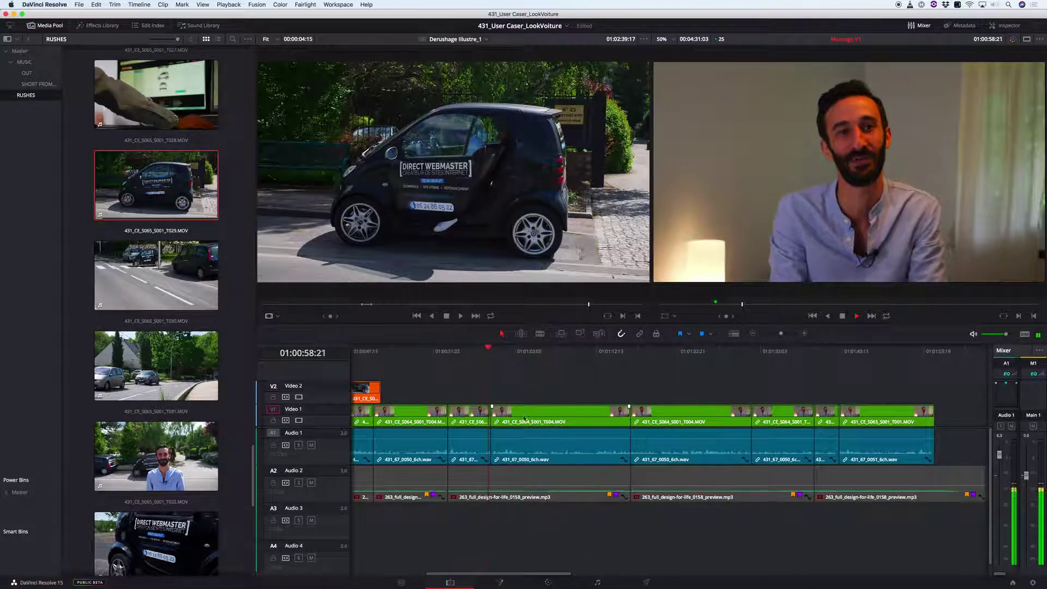
key("k")
Step: Park the interview clip starting at 01:00:59:05 on Video 3 and Audio 3 further along, and move the following clip into its place
left_click(546, 451)
left_click_drag(561, 423, 780, 387)
left_click_drag(666, 415, 567, 402)
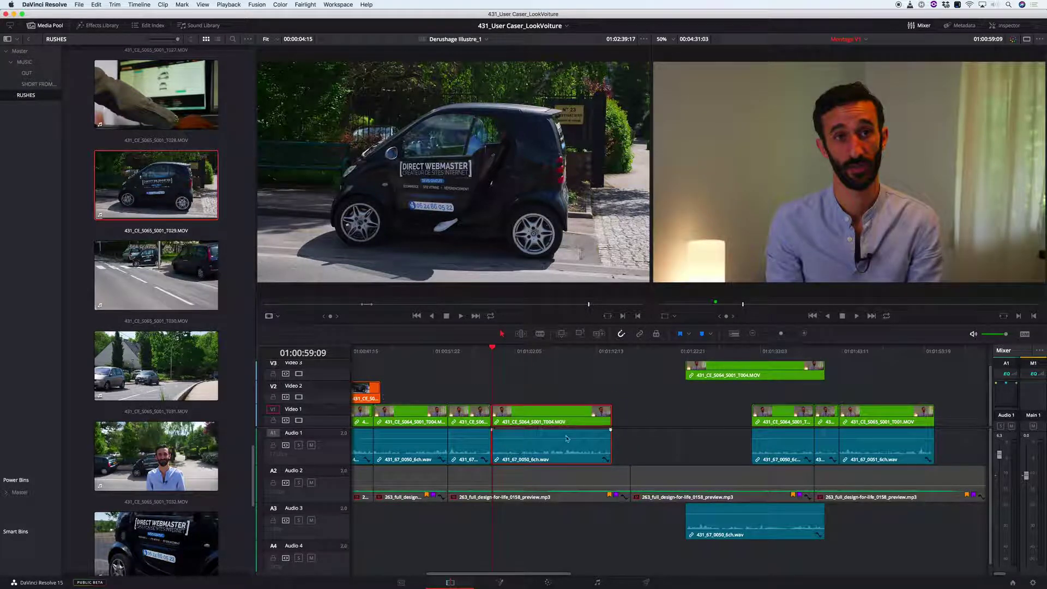
Step: Play the reordered interview across the new join near 01:00:59 up to 01:01:05:05
left_click(474, 355)
key("k")
key("l")
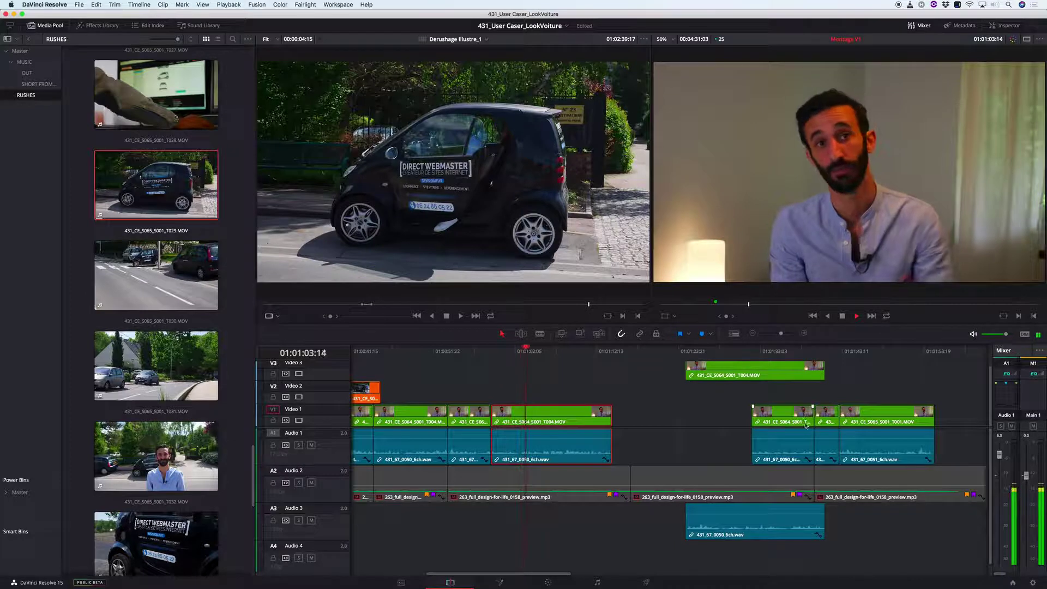
key("k")
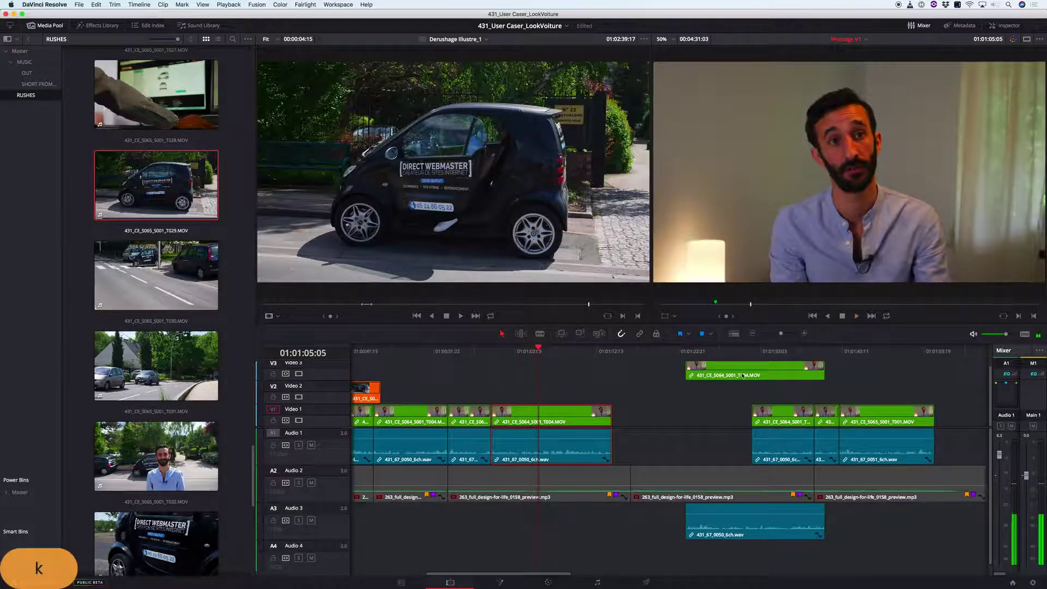
Step: Move the next two interview clips back to close the gap, and place the parked clip after them on Video 1 and Audio 1
mouse_move(757, 394)
left_mouse_down()
mouse_move(813, 450)
mouse_move(636, 418)
left_mouse_up()
left_click_drag(726, 371, 742, 426)
left_click_drag(743, 524, 759, 451)
Step: Play the reordered interview from 01:00:57:19 to the end of the final clip
left_click(480, 349)
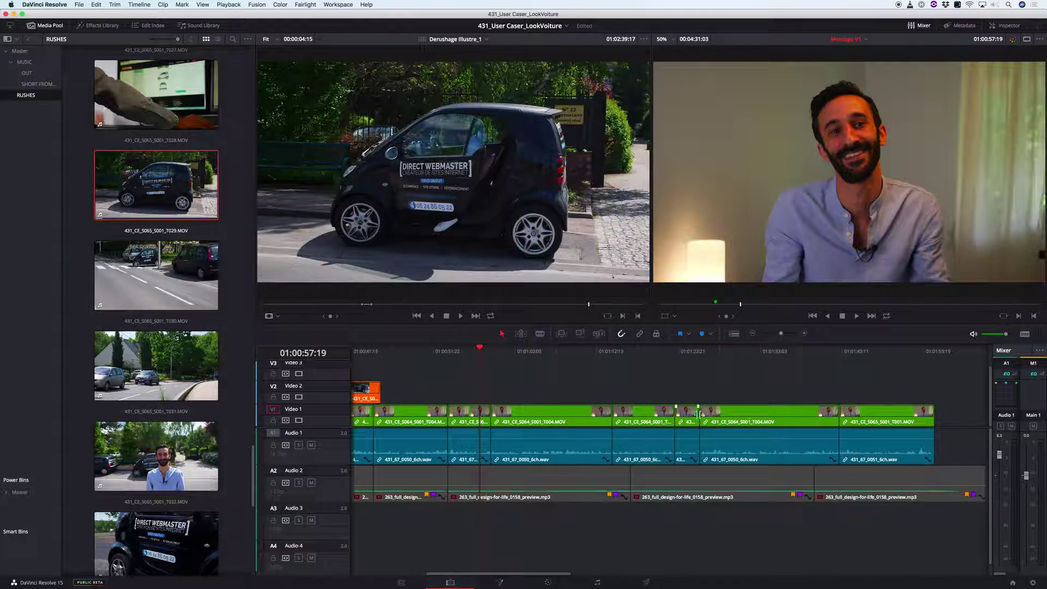
key("space")
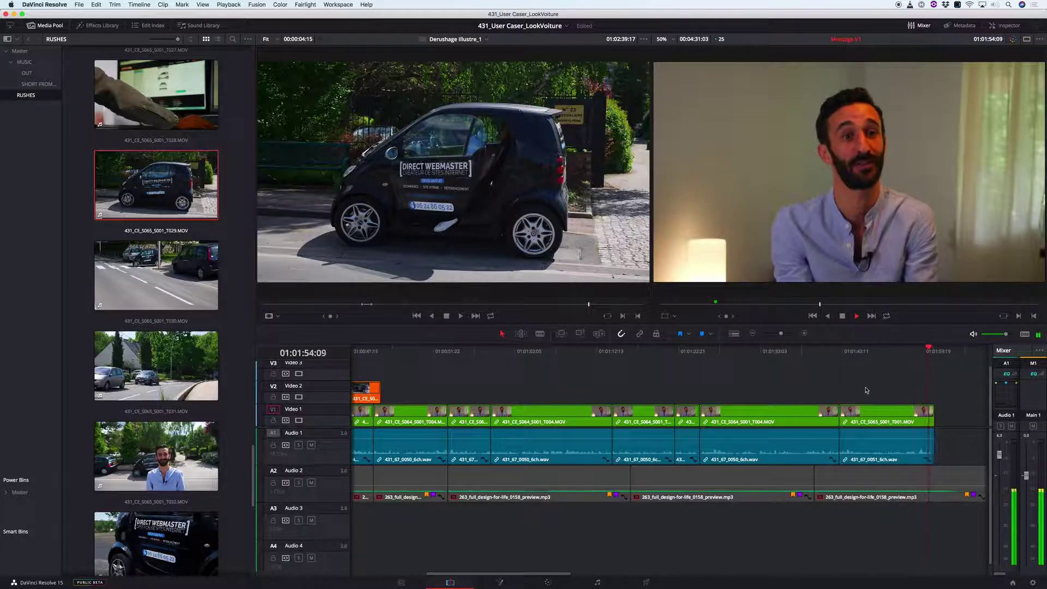
key("k")
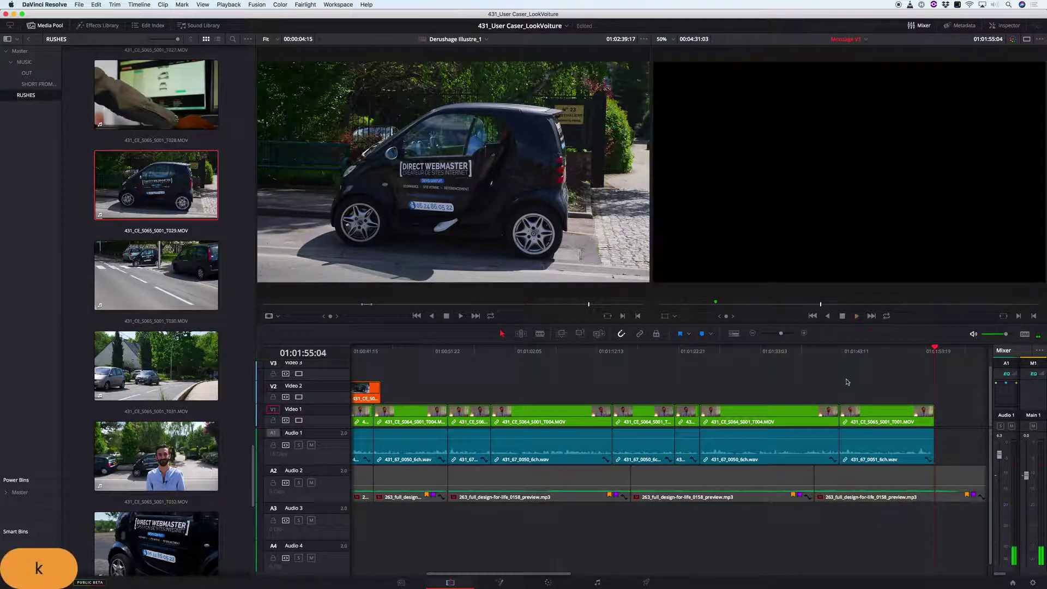
Step: Mark a range of just under two seconds from 01:01:43:03 at the start of the final interview clip and ripple delete it
key("Up")
left_click(479, 350)
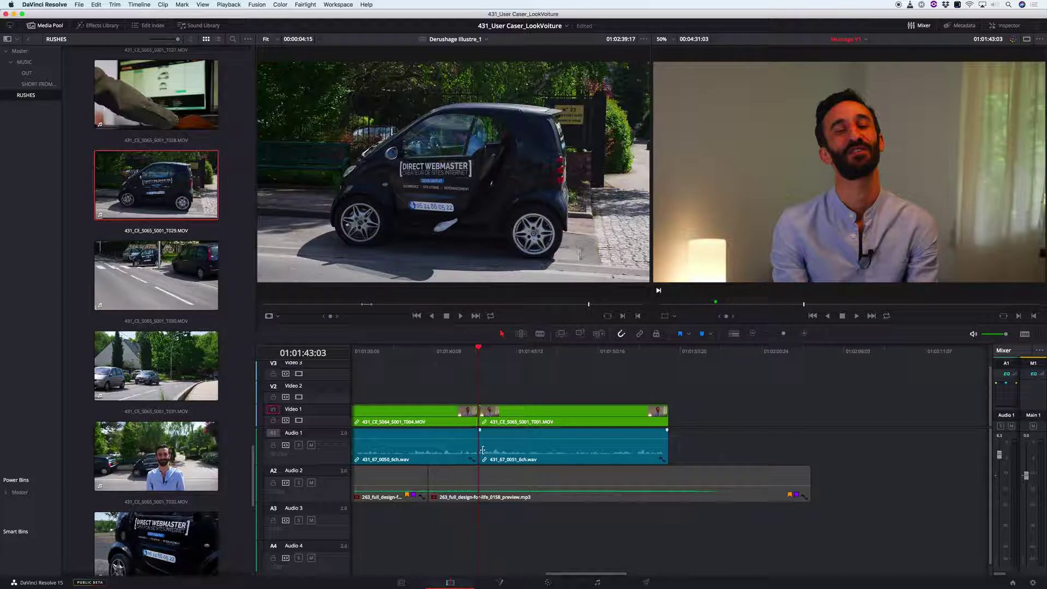
key("i")
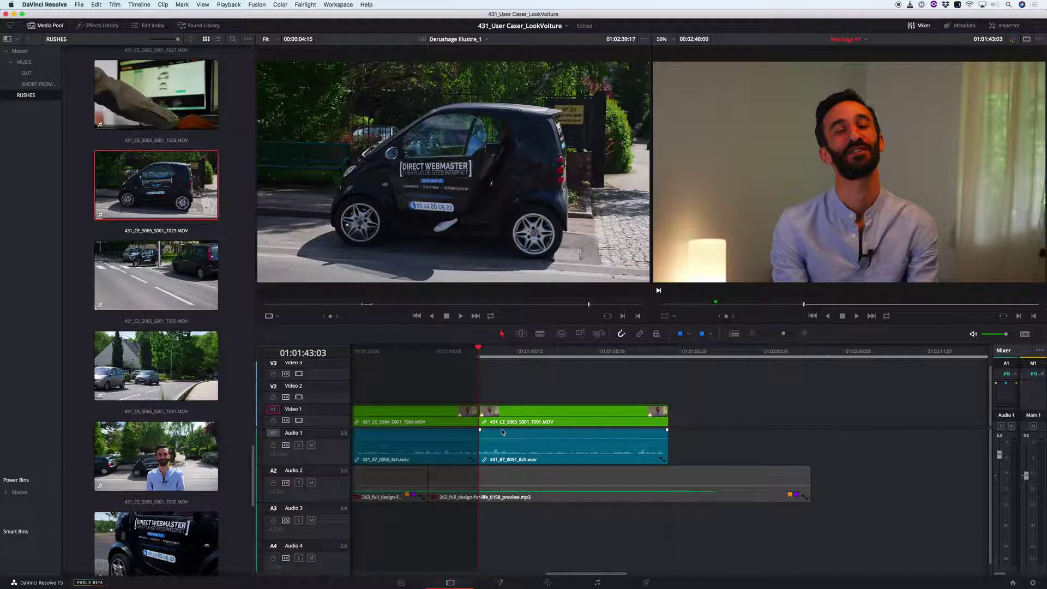
key("l")
key("k")
key("o")
key("l")
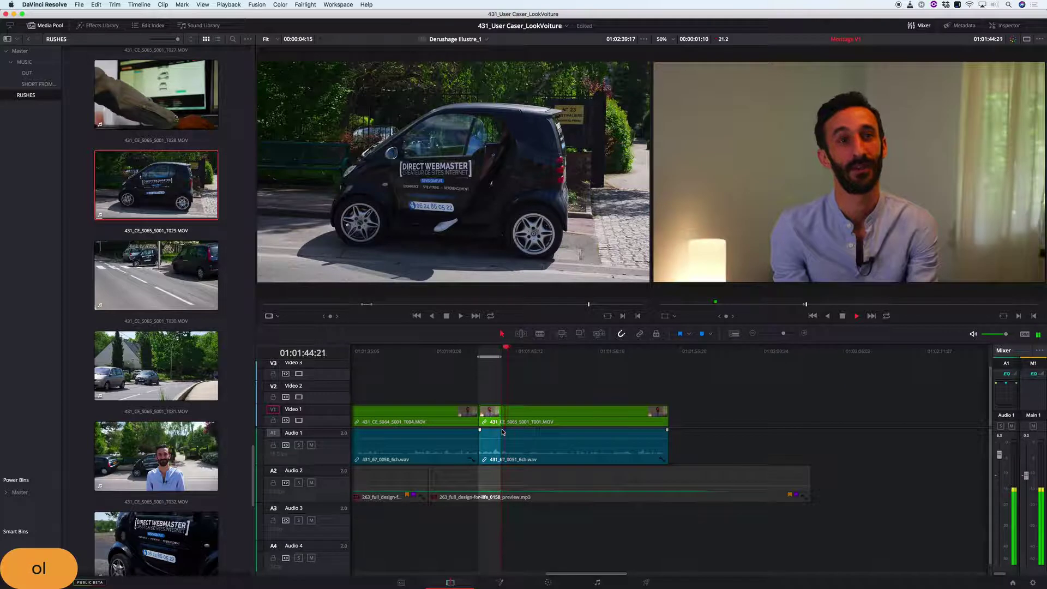
key("k")
key("j")
key("k")
key("o")
key("l")
key("k")
key("x")
Step: Play from the tightened cut at 01:01:43:03 through the end of the final interview clip
key("j")
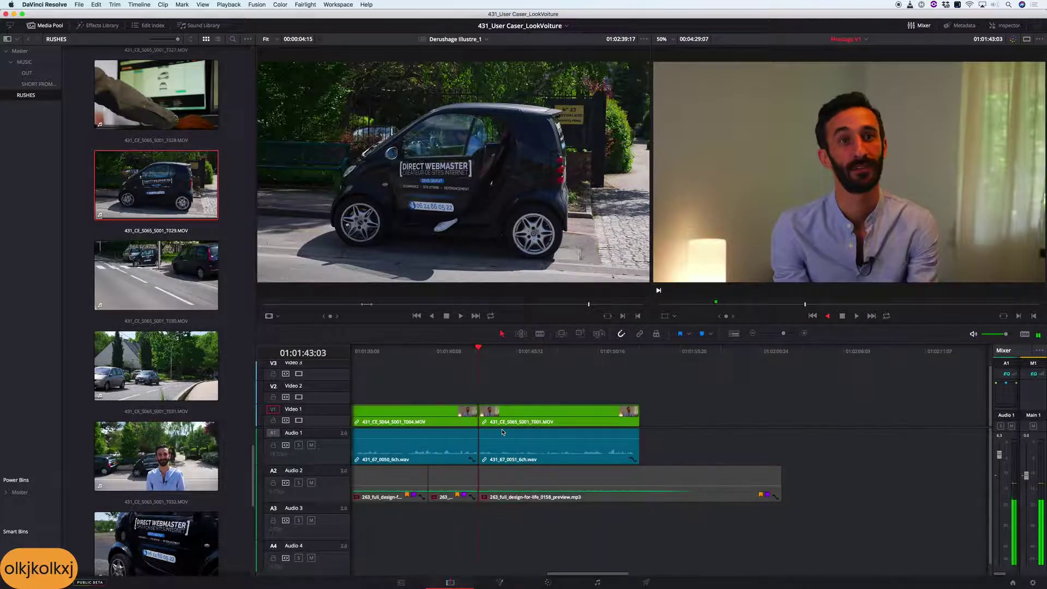
key("k")
key("k")
key("l")
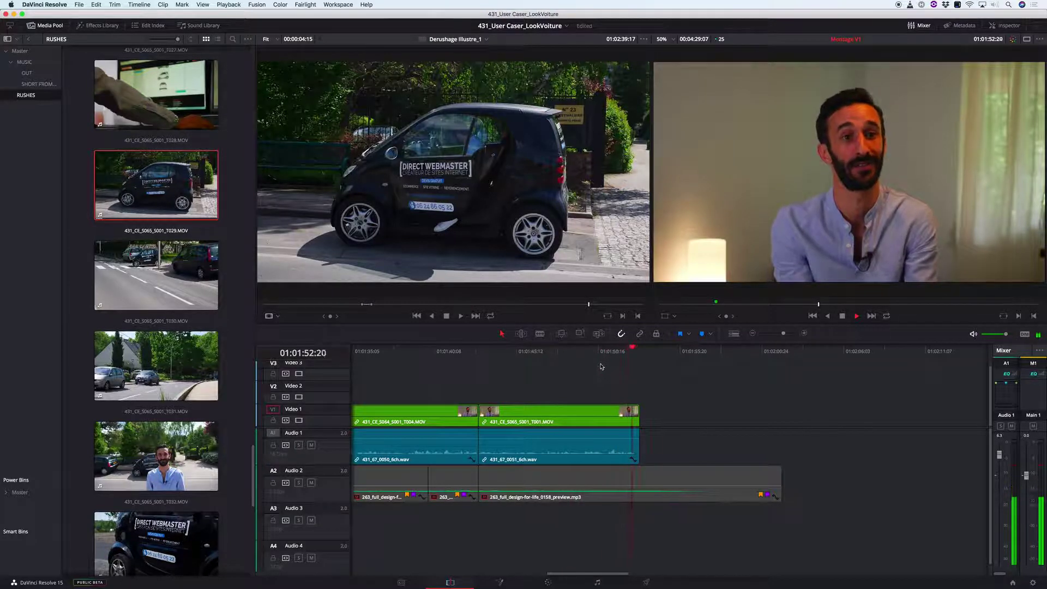
key("k")
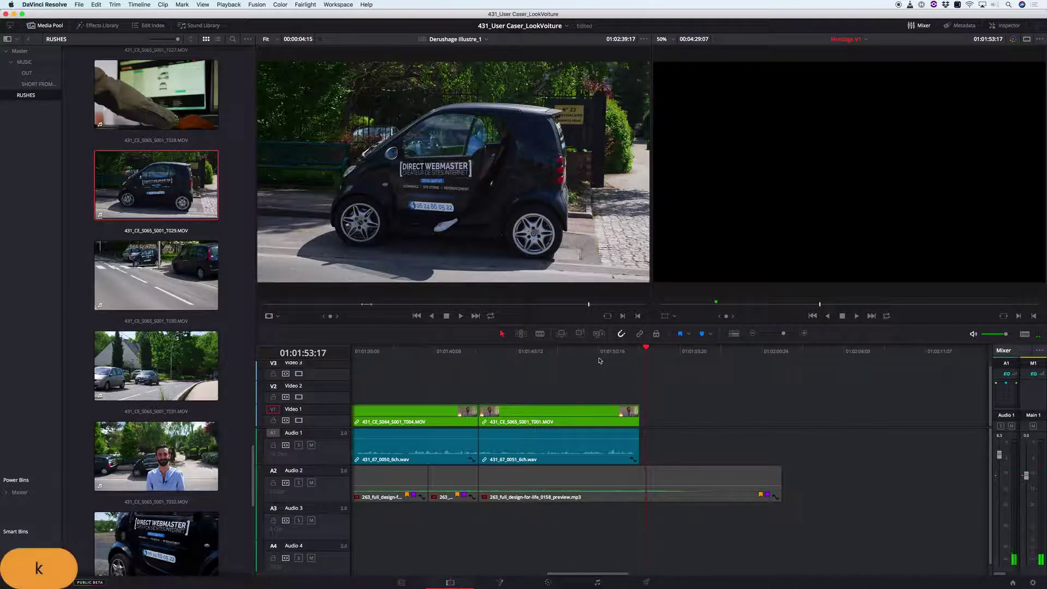
Step: Save the project and delete all the music clips from the Audio 2 track
key("shift+z")
key("super+s")
left_click(582, 350)
left_click_drag(654, 499, 383, 454)
key("BackSpace")
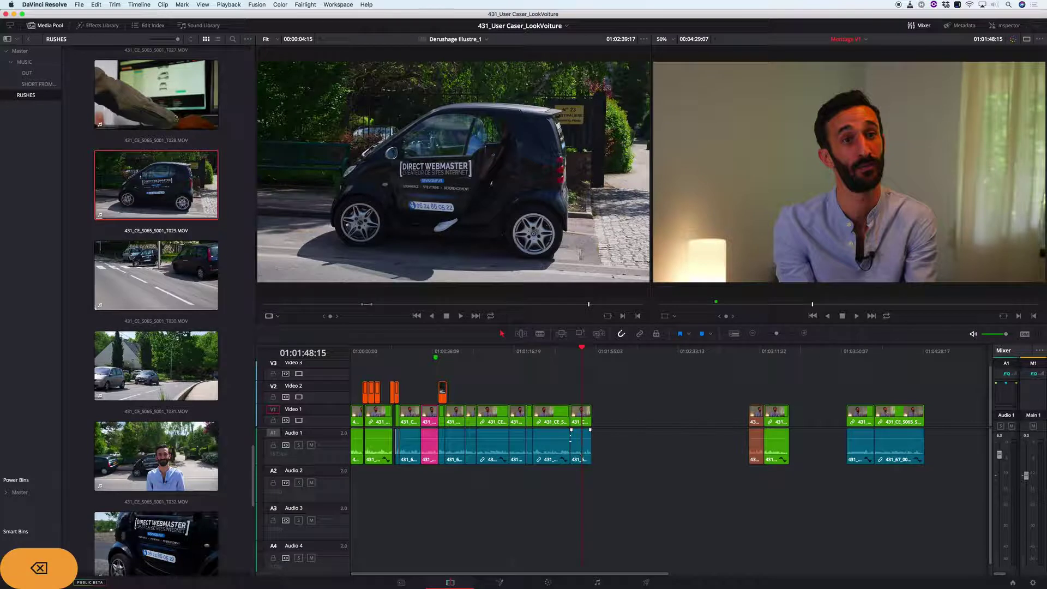
Step: Delete the leftover clips beyond the end of the edit and park the playhead on the last frame at 01:01:53:07
key("r")
key("r")
left_click_drag(711, 387, 888, 469)
key("BackSpace")
key("r")
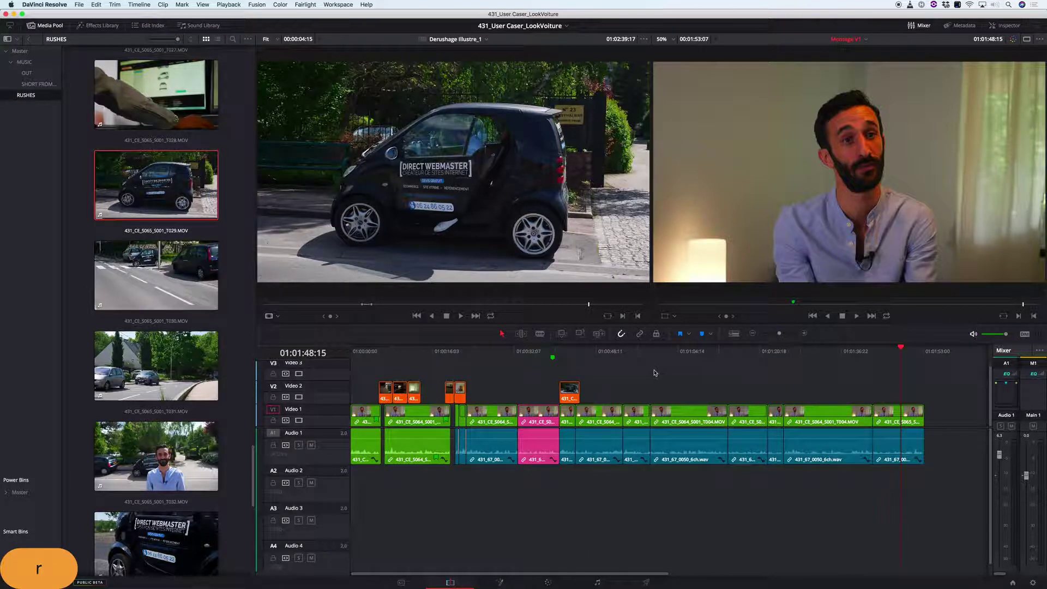
left_click_drag(908, 348, 924, 349)
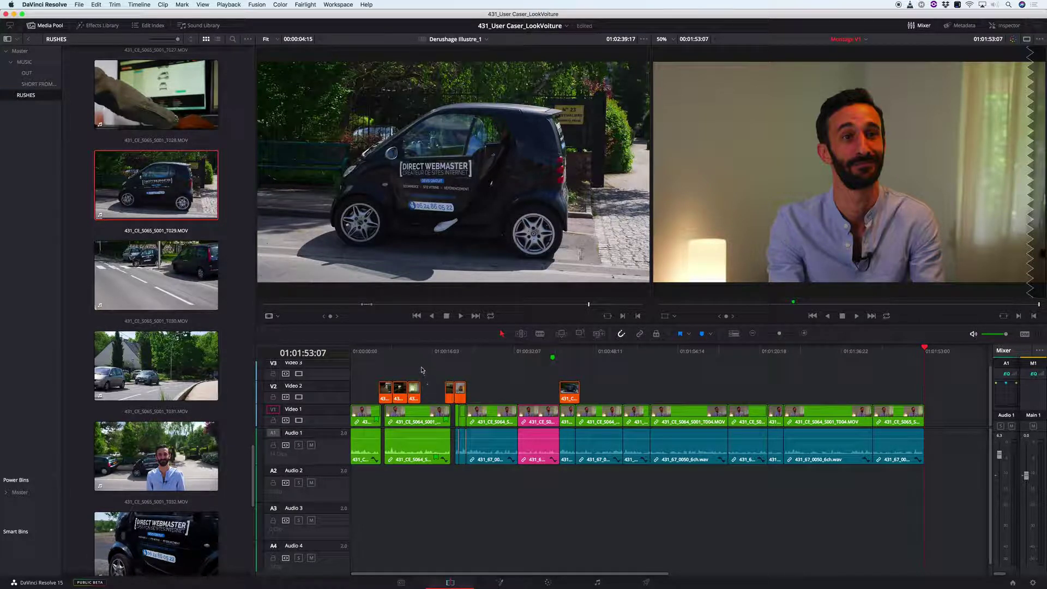
left_click_drag(438, 355, 580, 365)
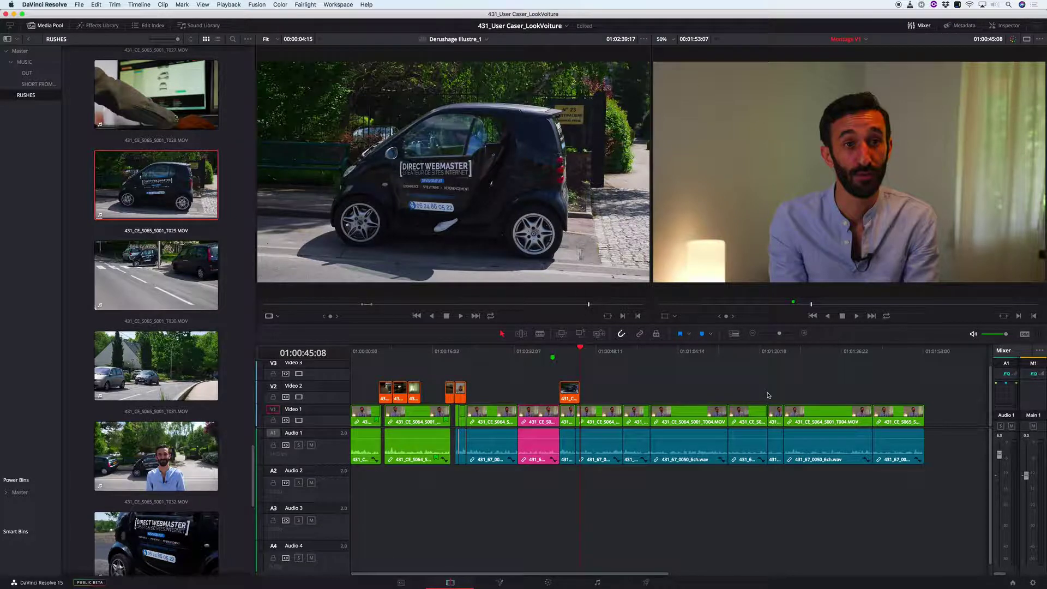
scroll(768, 396, "down", 3)
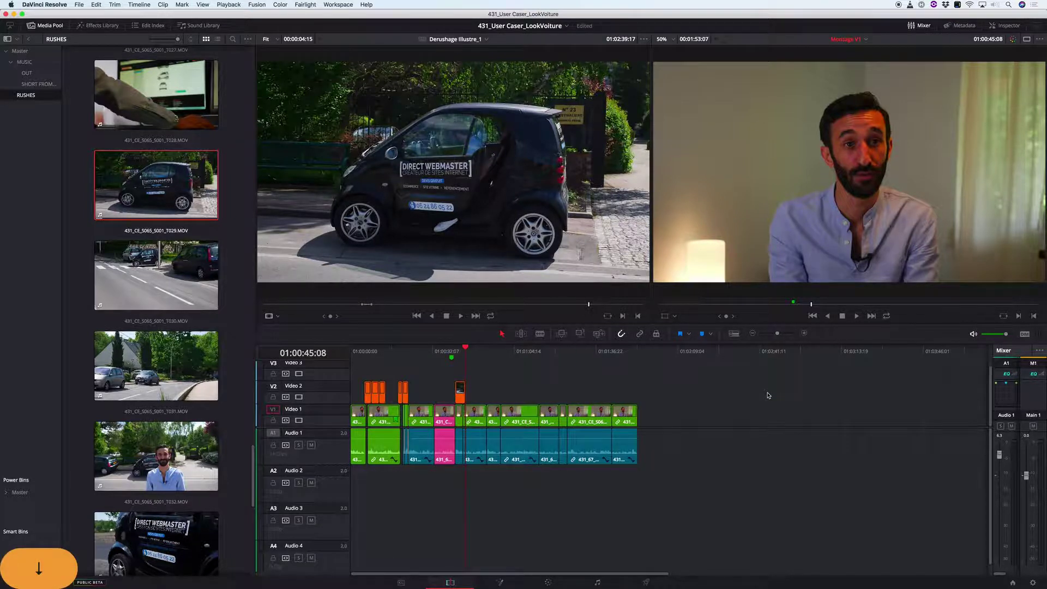
scroll(767, 395, "up", 3)
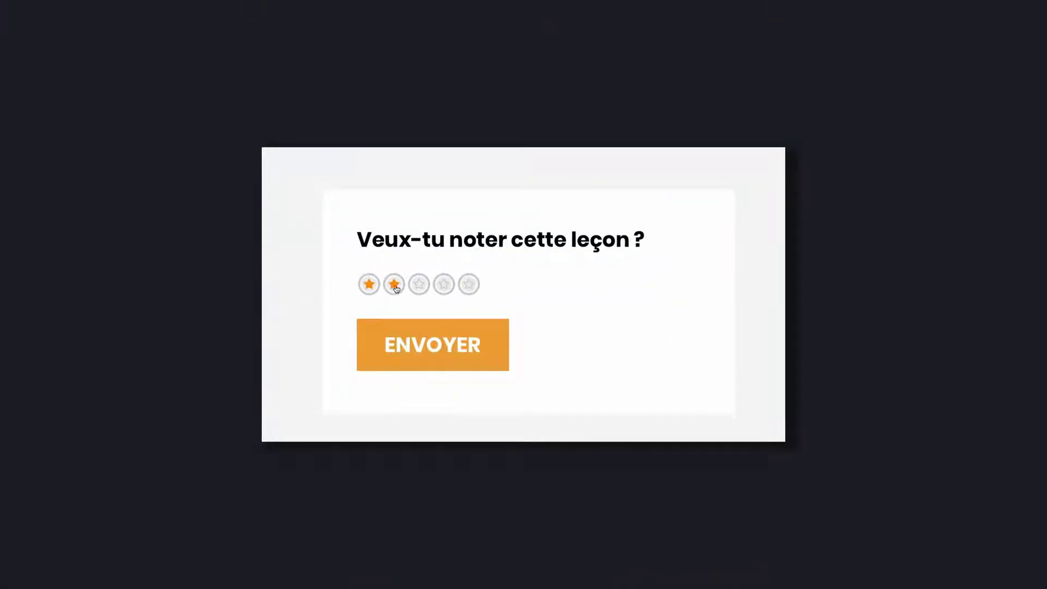
left_click(470, 284)
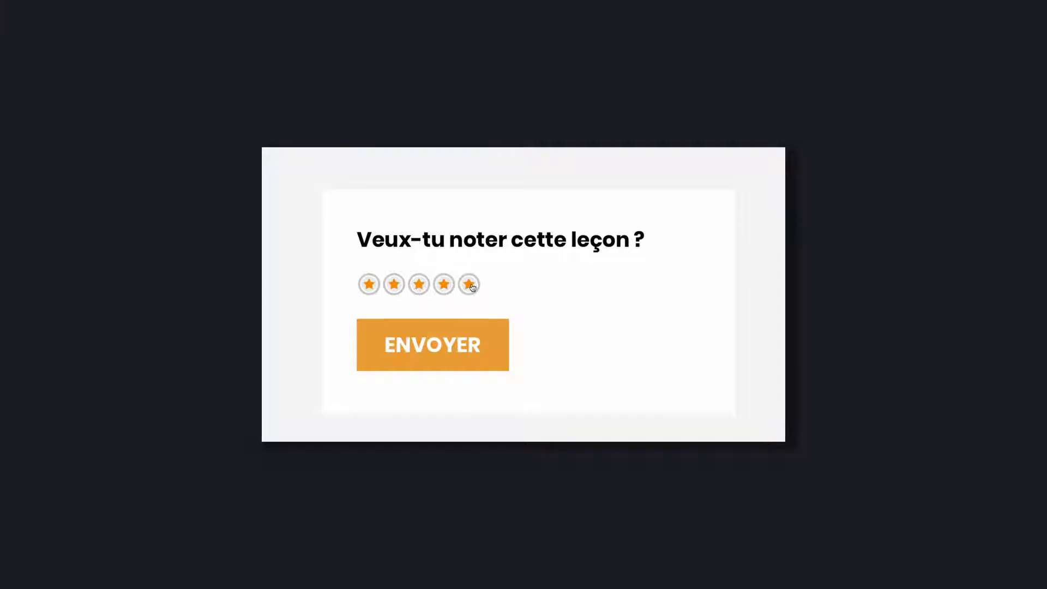
left_click(450, 347)
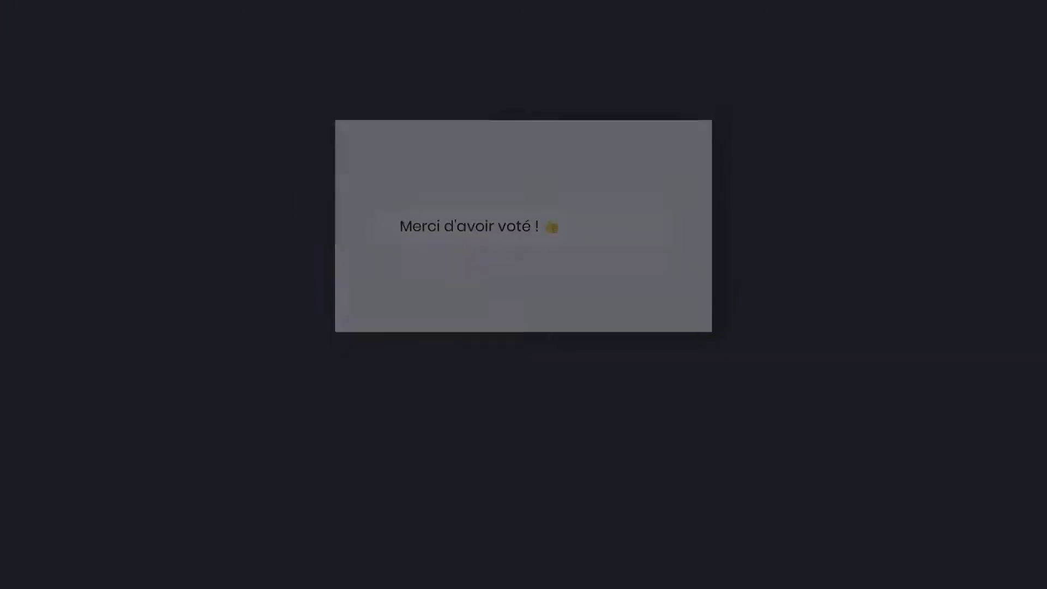
type("Donner ton avis et résume")
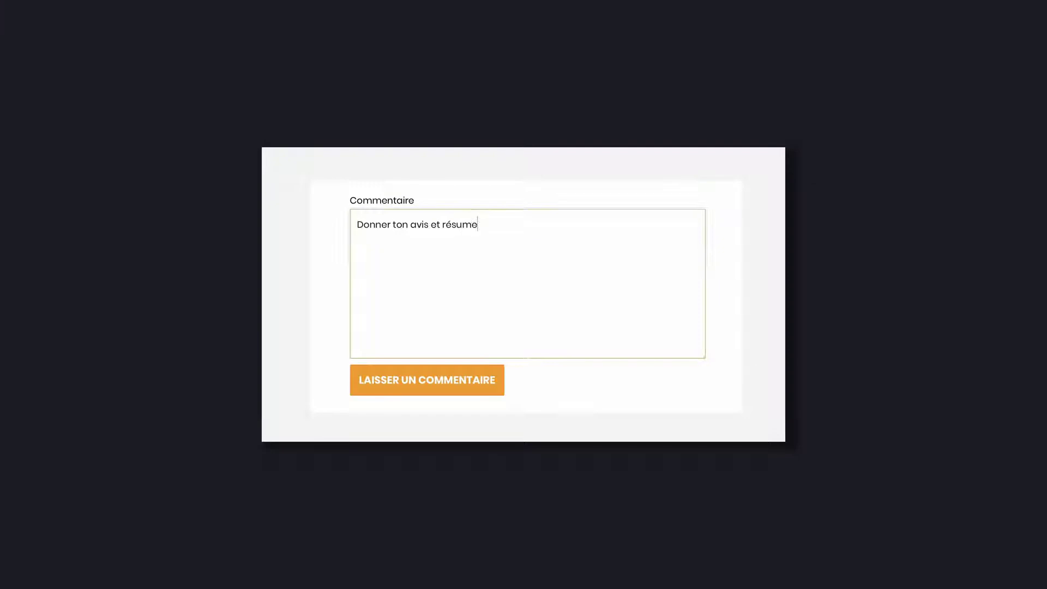
type(" informations import")
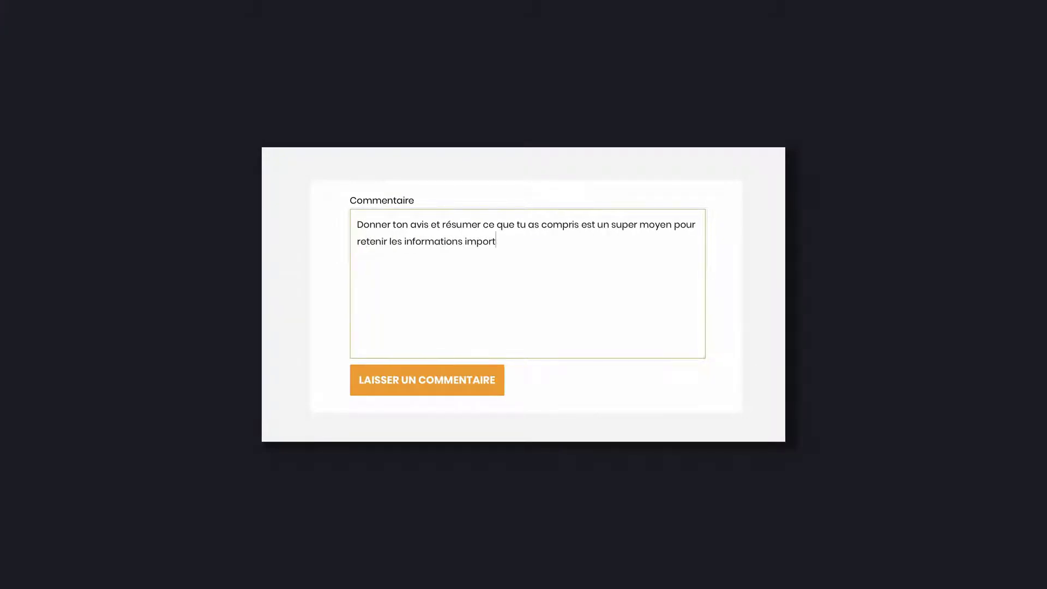